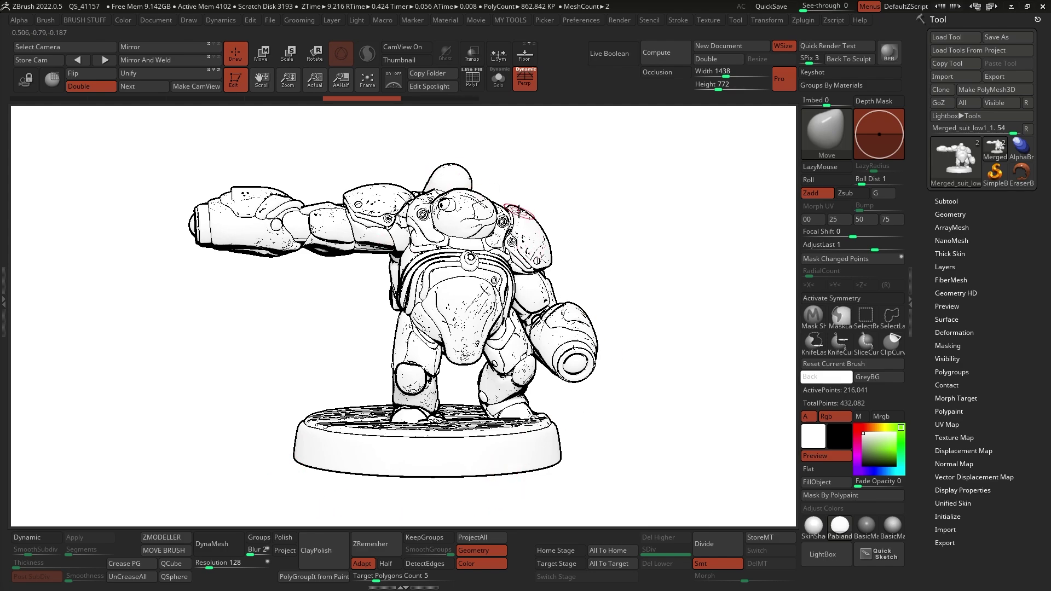
Step: Dock the Material palette beside the canvas so the comic material's shader settings stay accessible
{"action": "mouse_move", "coordinate": [523, 183]}
{"action": "left_mouse_down"}
{"action": "mouse_move", "coordinate": [570, 183]}
{"action": "mouse_move", "coordinate": [613, 202]}
{"action": "mouse_move", "coordinate": [515, 183]}
{"action": "left_mouse_up"}
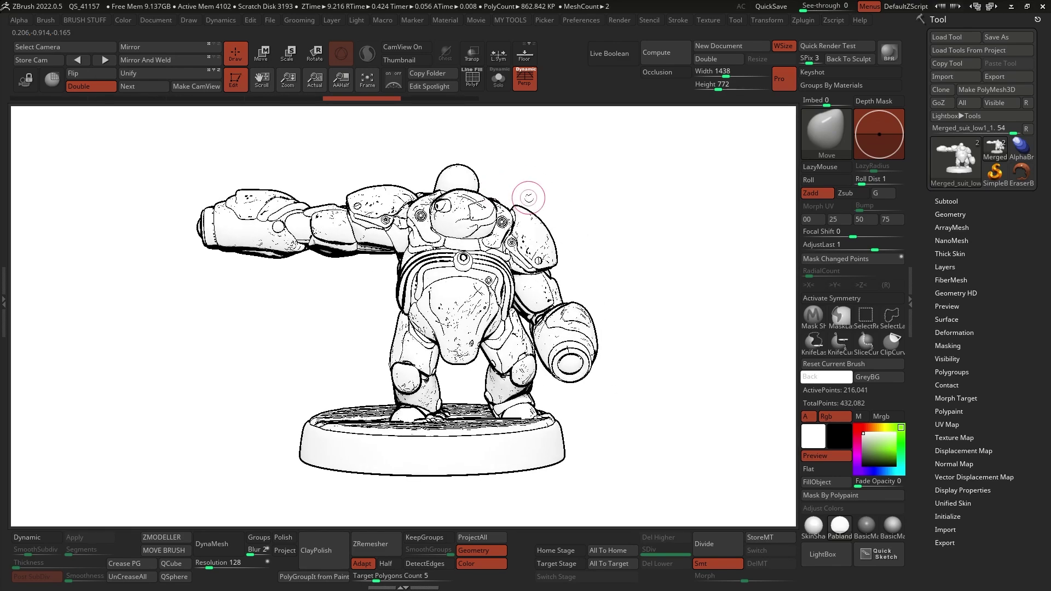
{"action": "left_click", "coordinate": [4, 207]}
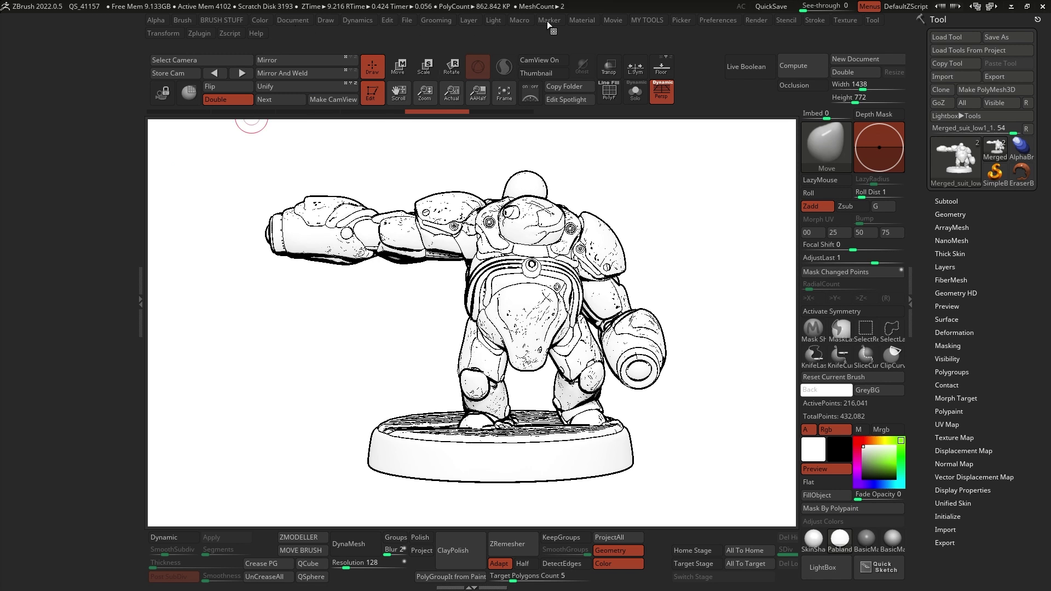
{"action": "left_click", "coordinate": [580, 21]}
{"action": "left_click_drag", "start_coordinate": [573, 34], "coordinate": [65, 77]}
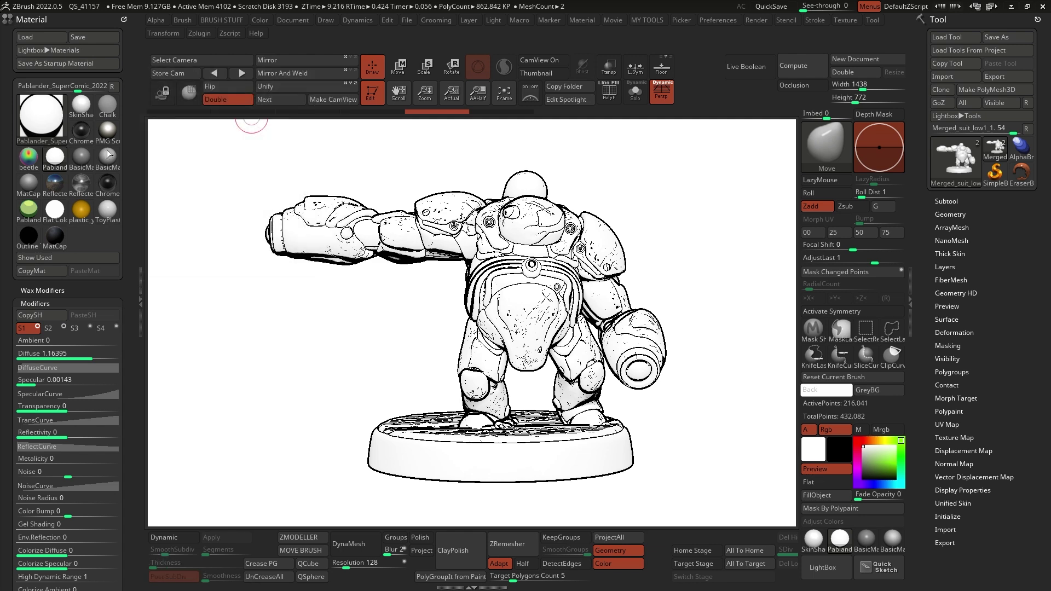
{"action": "right_click_drag", "start_coordinate": [558, 228], "coordinate": [550, 248], "text": "ctrl"}
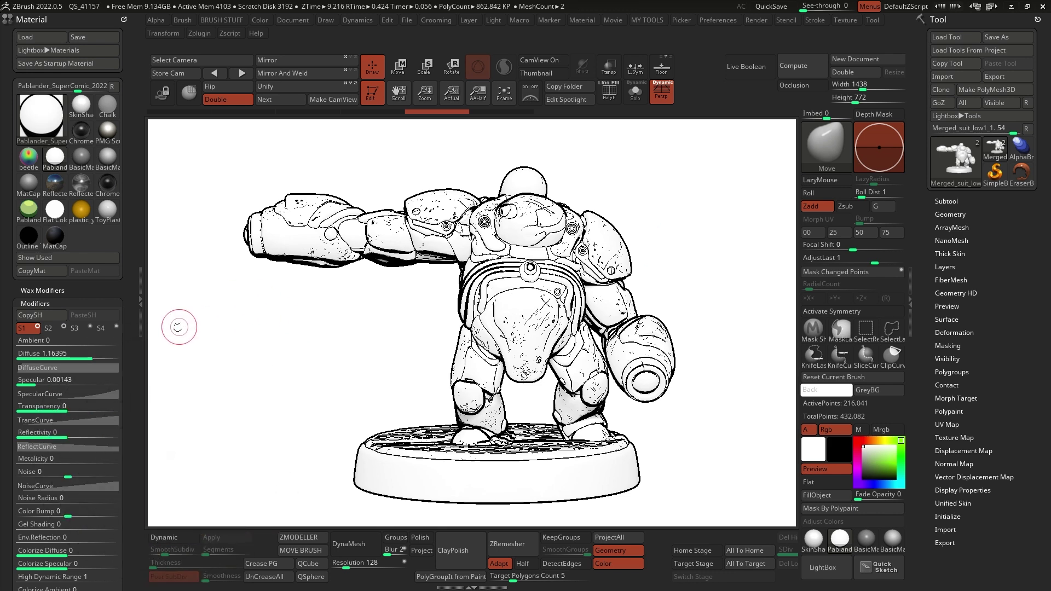
Step: Examine how the comic material's fourth shader and Solo mode affect the black outlines around the armoured figure
{"action": "left_click", "coordinate": [116, 328]}
{"action": "left_click", "coordinate": [329, 275]}
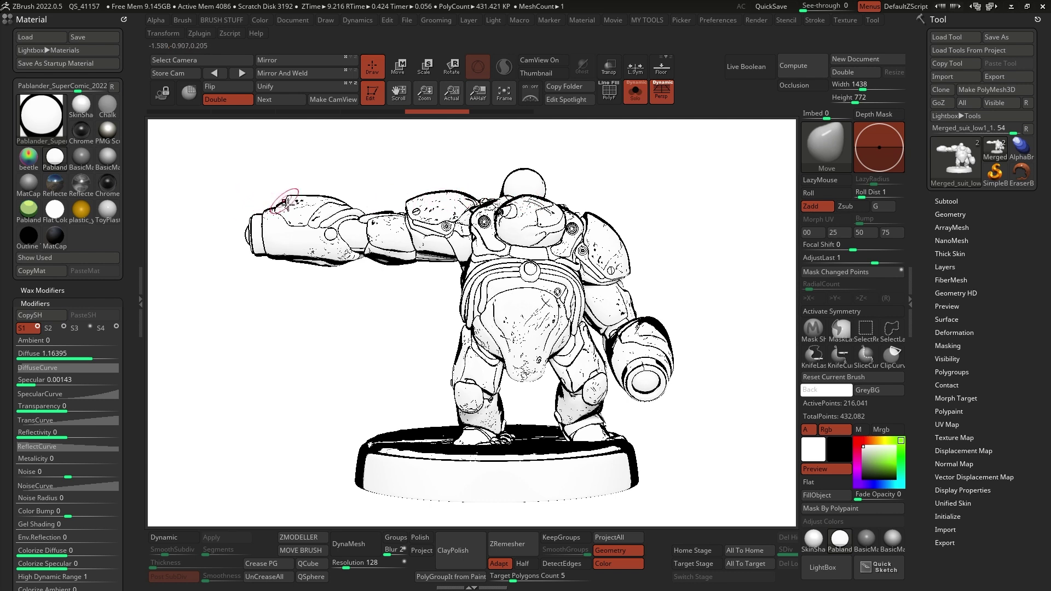
{"action": "mouse_move", "coordinate": [497, 246]}
{"action": "right_mouse_down"}
{"action": "mouse_move", "coordinate": [517, 213]}
{"action": "mouse_move", "coordinate": [239, 231]}
{"action": "right_mouse_up"}
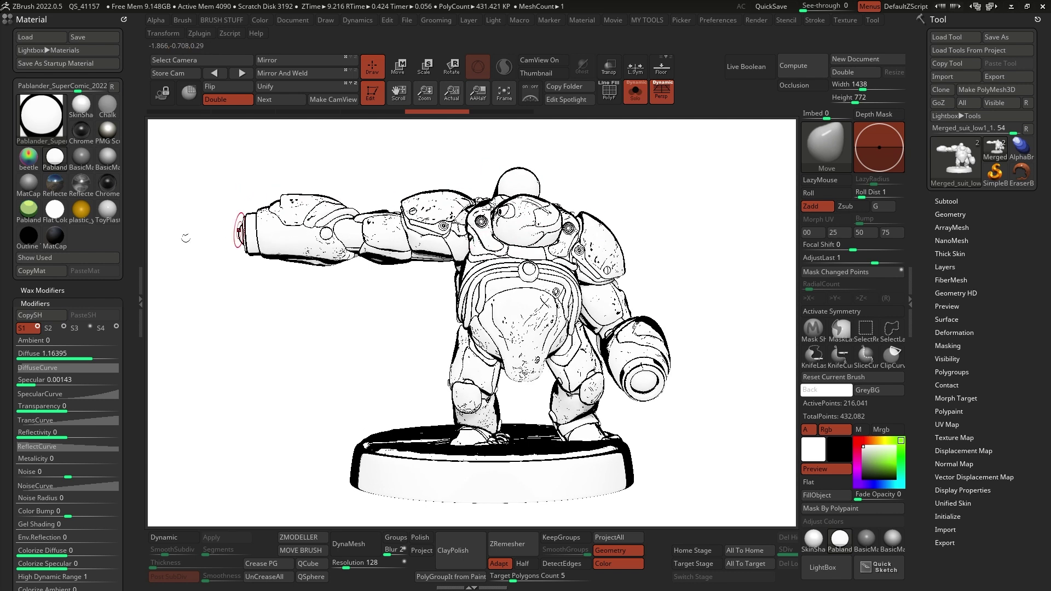
{"action": "left_click", "coordinate": [116, 328]}
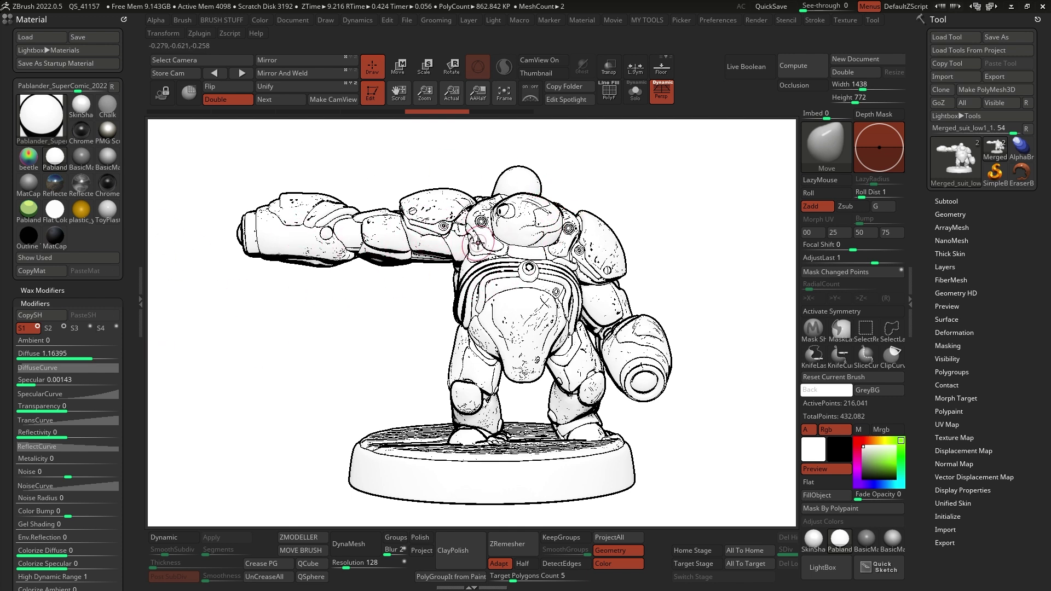
Step: Switch the material to SkinShade4 and preview the figure in bright green from several angles
{"action": "left_click", "coordinate": [893, 538]}
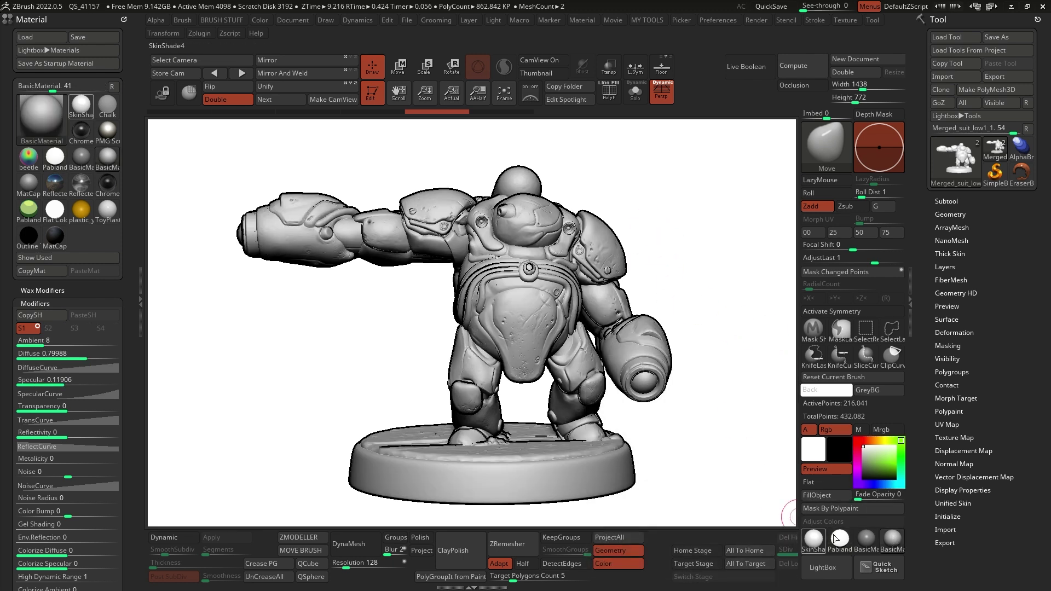
{"action": "left_click", "coordinate": [814, 538]}
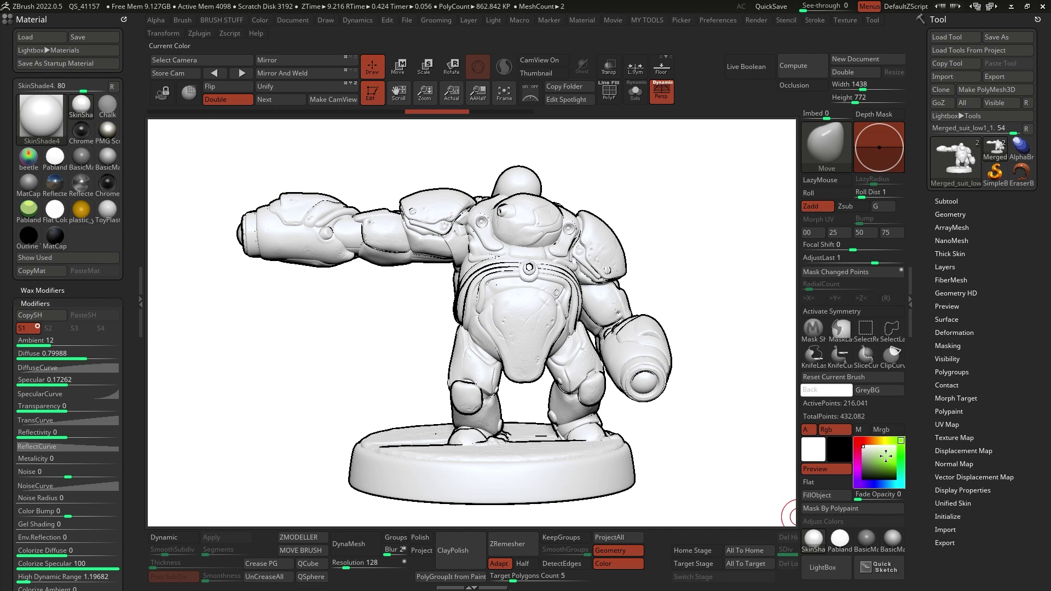
{"action": "left_click_drag", "start_coordinate": [886, 456], "coordinate": [896, 459]}
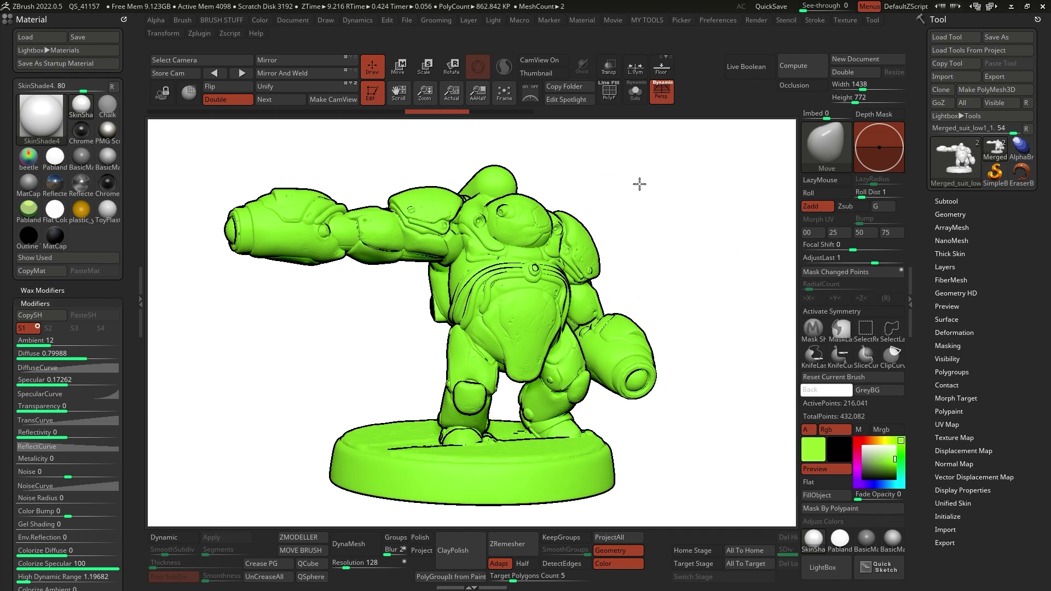
{"action": "left_click_drag", "start_coordinate": [640, 184], "coordinate": [561, 232]}
{"action": "left_click_drag", "start_coordinate": [570, 270], "coordinate": [503, 329]}
{"action": "left_click_drag", "start_coordinate": [725, 267], "coordinate": [630, 218]}
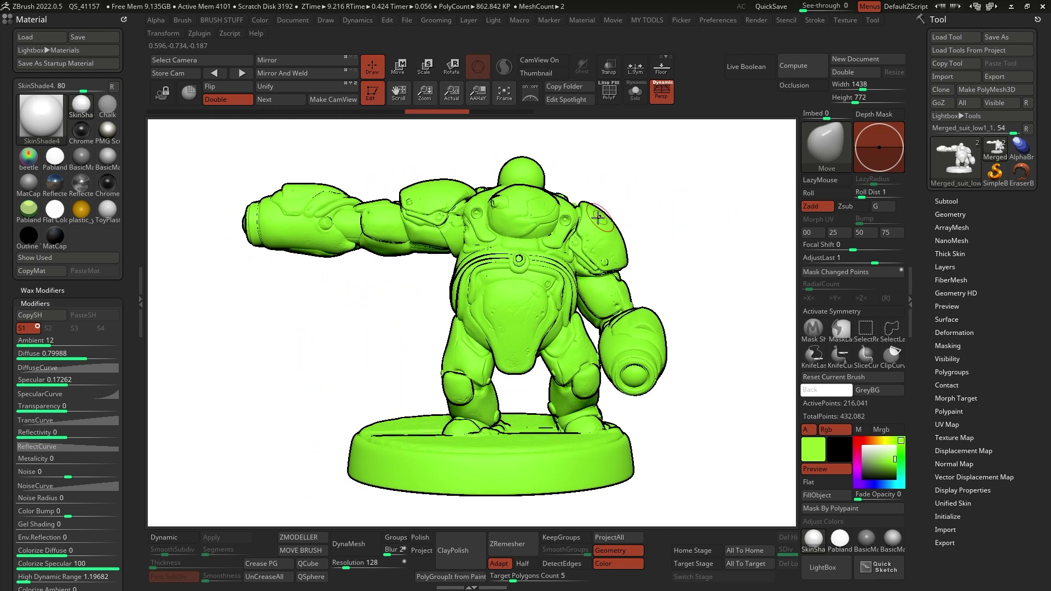
Step: Expand the subtool list, isolate the figure with Solo, and select Merged_suit_low2 to inspect the black outline shell
{"action": "left_click", "coordinate": [946, 201]}
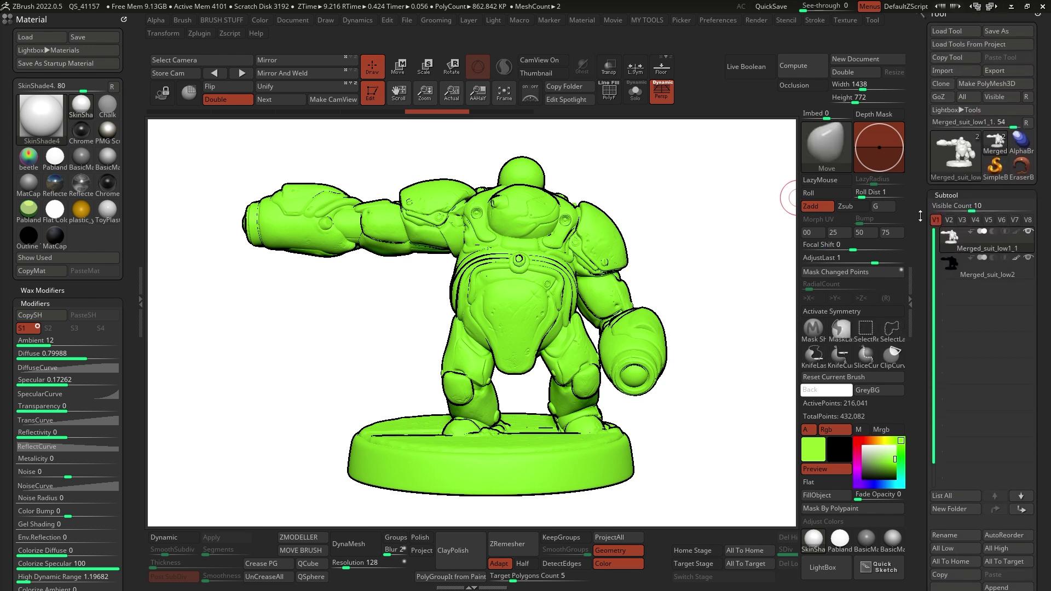
{"action": "left_click_drag", "start_coordinate": [921, 216], "coordinate": [921, 223]}
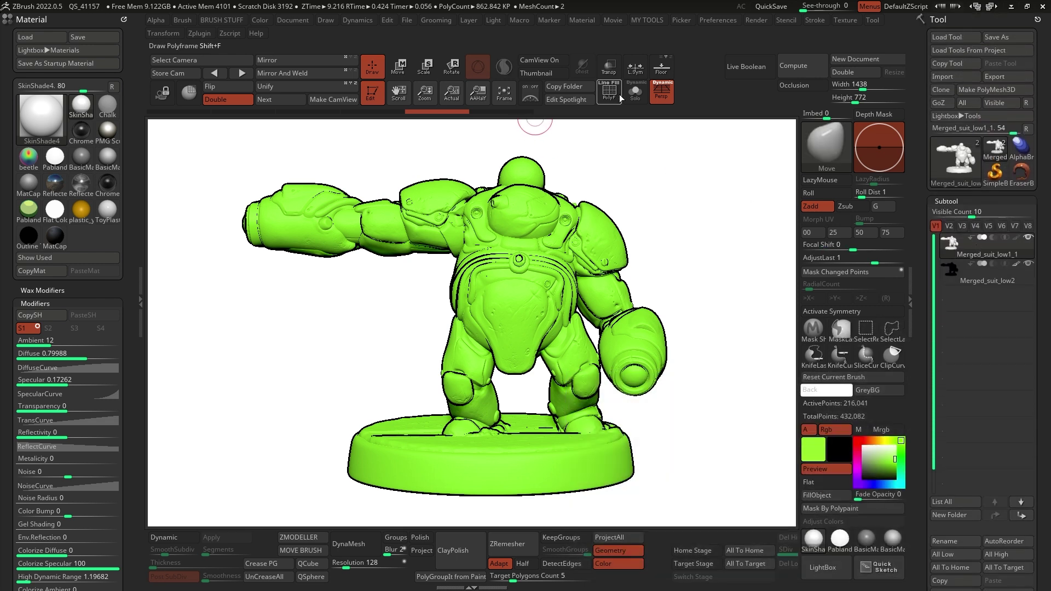
{"action": "left_click", "coordinate": [635, 92]}
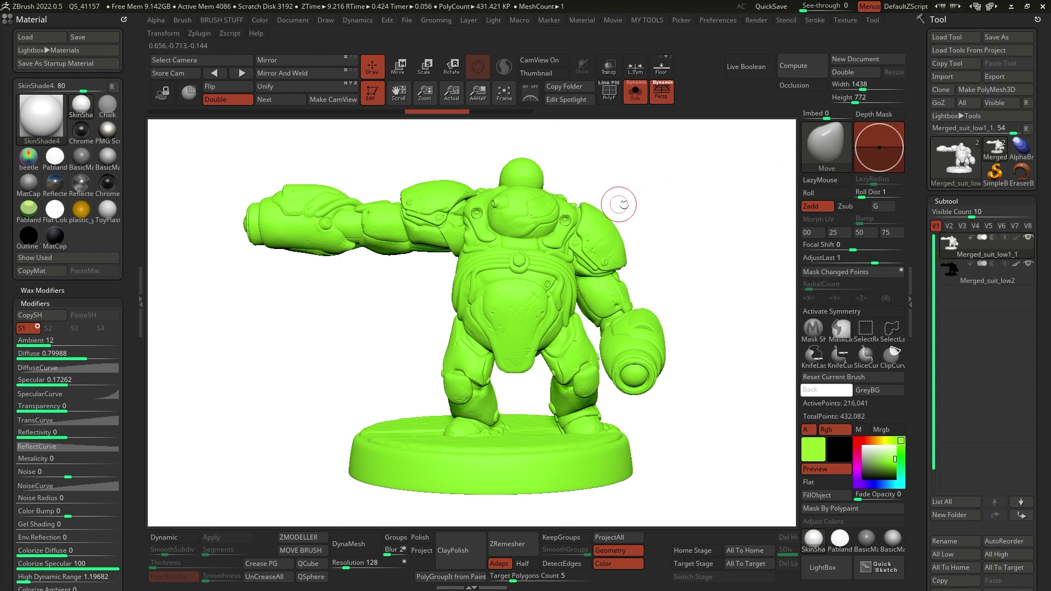
{"action": "left_click", "coordinate": [1003, 283]}
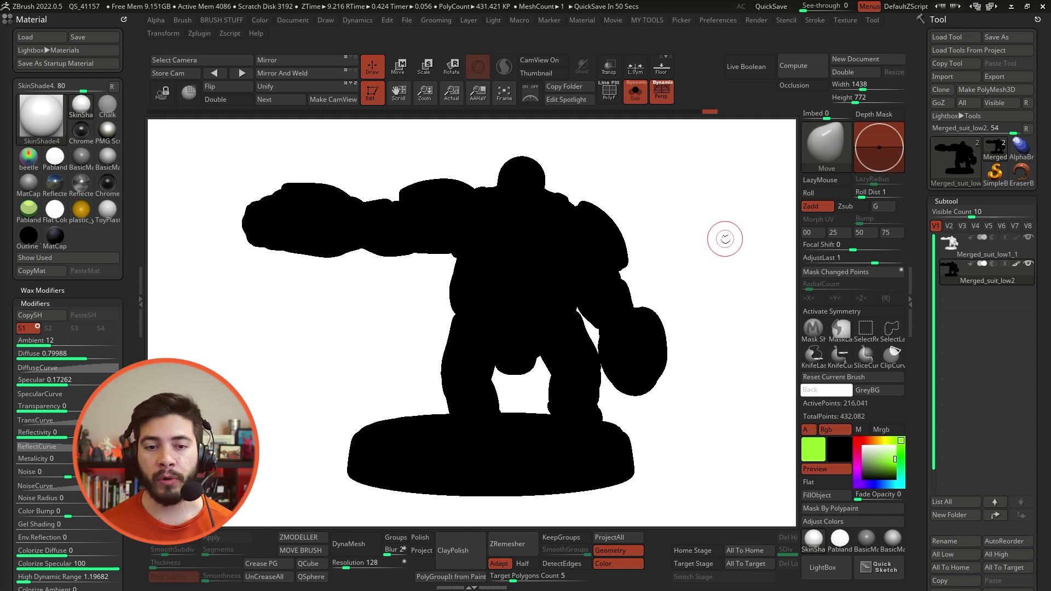
Step: Clone the Merged_suit_low1_1 subtool as a separate tool and switch to the single-subtool copy
{"action": "left_click", "coordinate": [990, 253]}
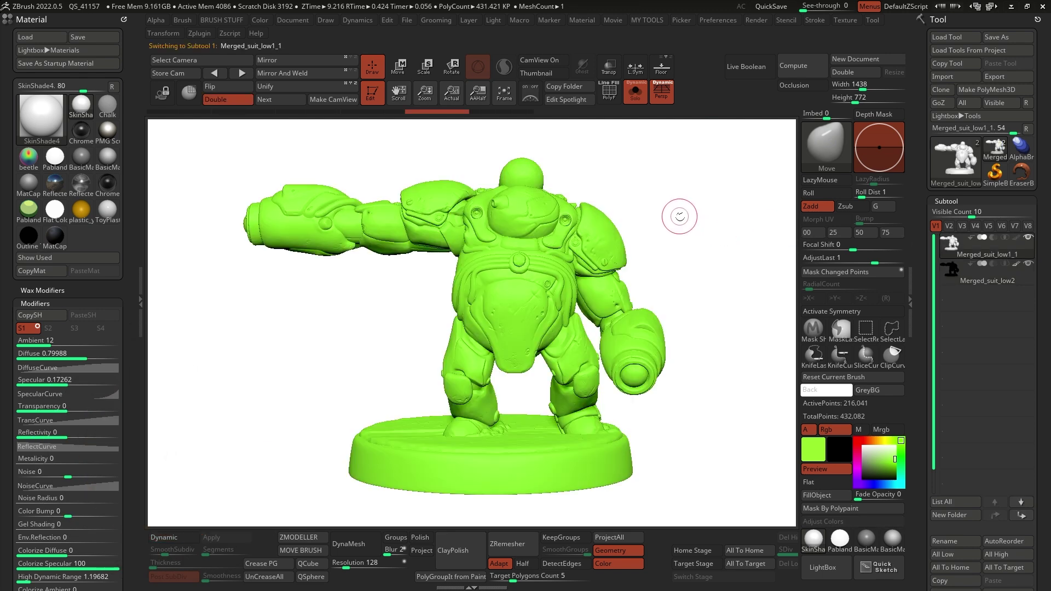
{"action": "left_click", "coordinate": [942, 89]}
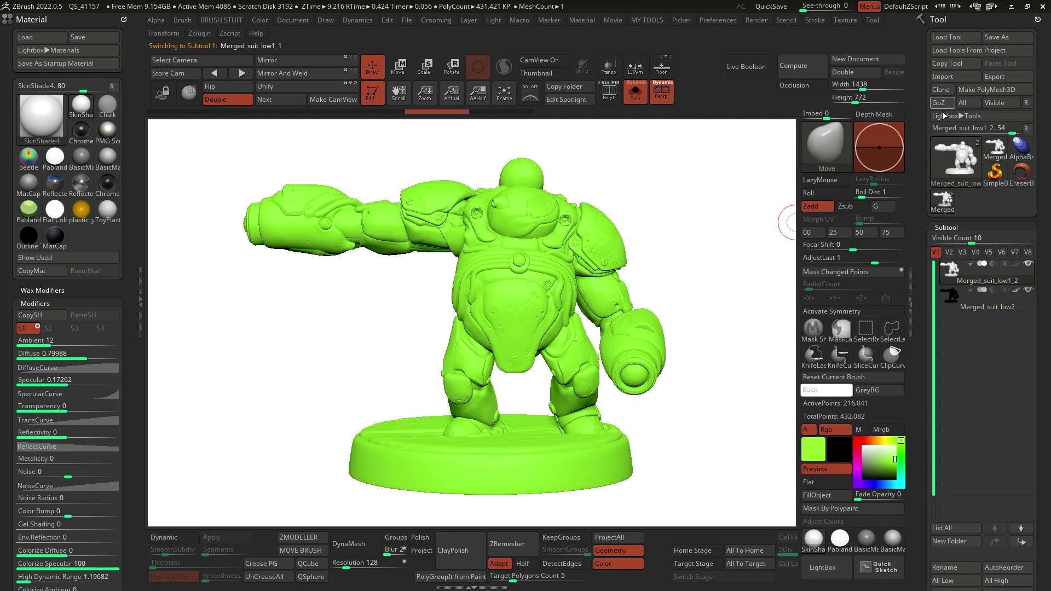
{"action": "left_click", "coordinate": [998, 153]}
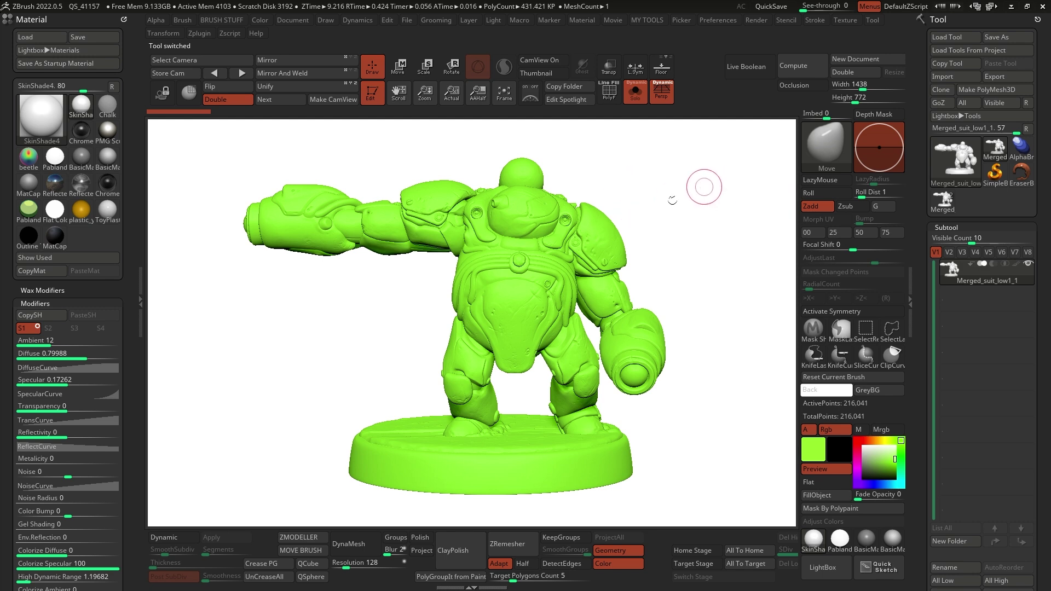
Step: Choose a pale grey-green colour and fill the whole cloned figure with it
{"action": "left_click", "coordinate": [864, 451]}
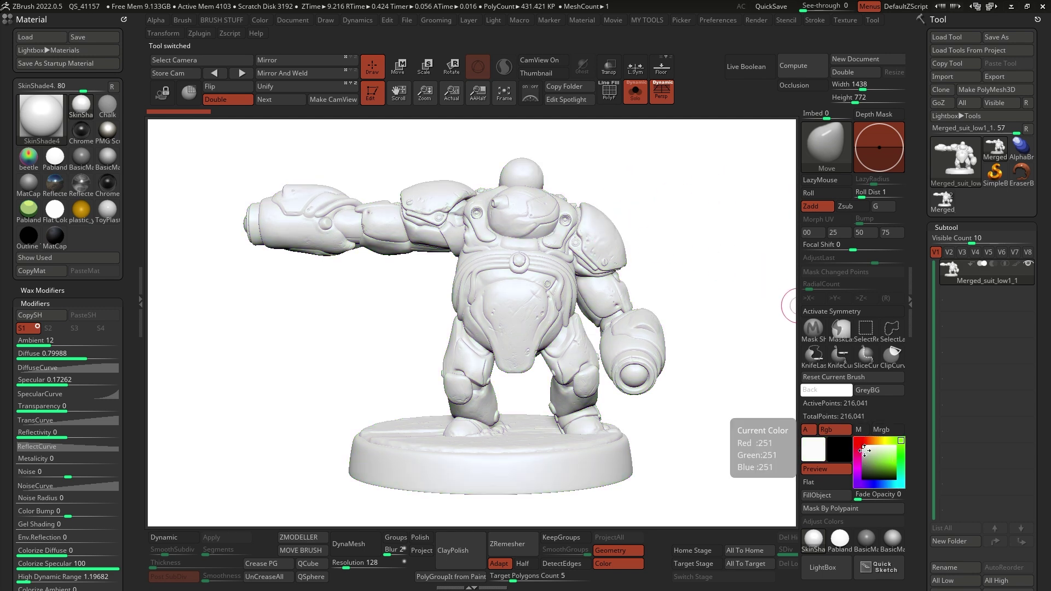
{"action": "left_click_drag", "start_coordinate": [864, 450], "coordinate": [871, 465]}
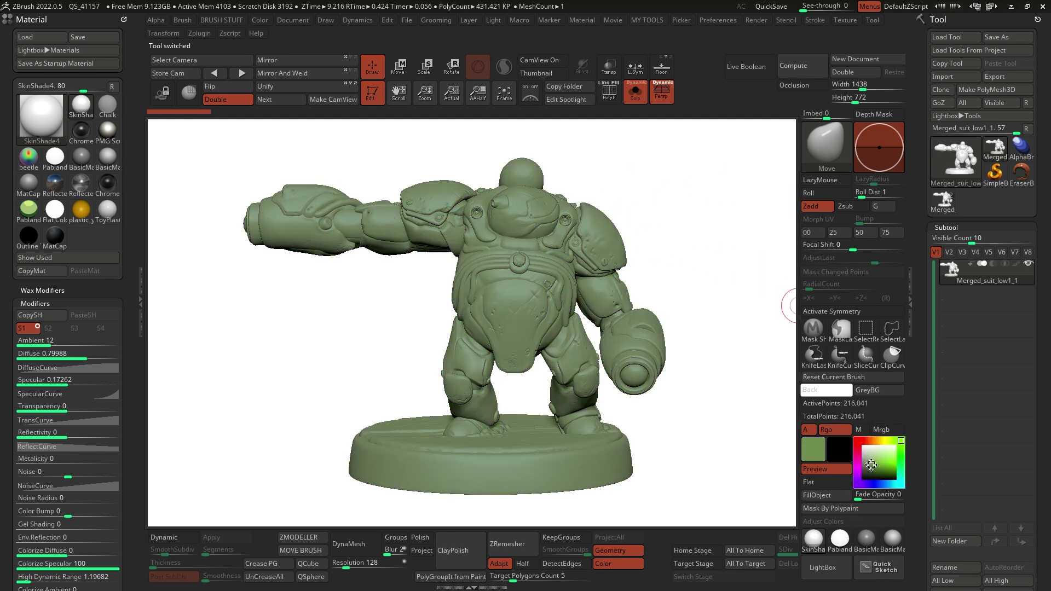
{"action": "left_click", "coordinate": [869, 456]}
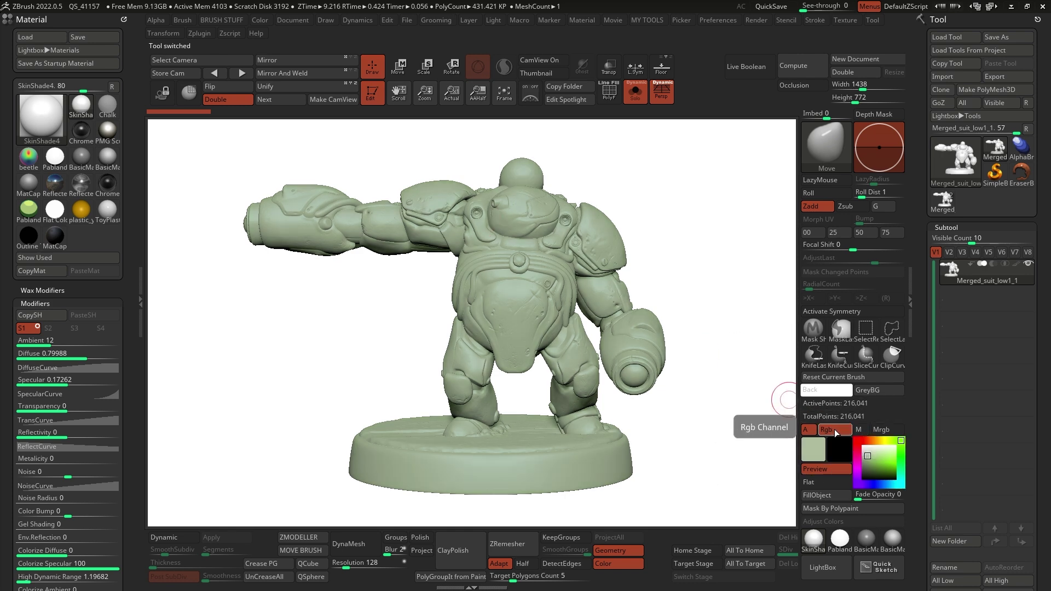
{"action": "left_click", "coordinate": [821, 495]}
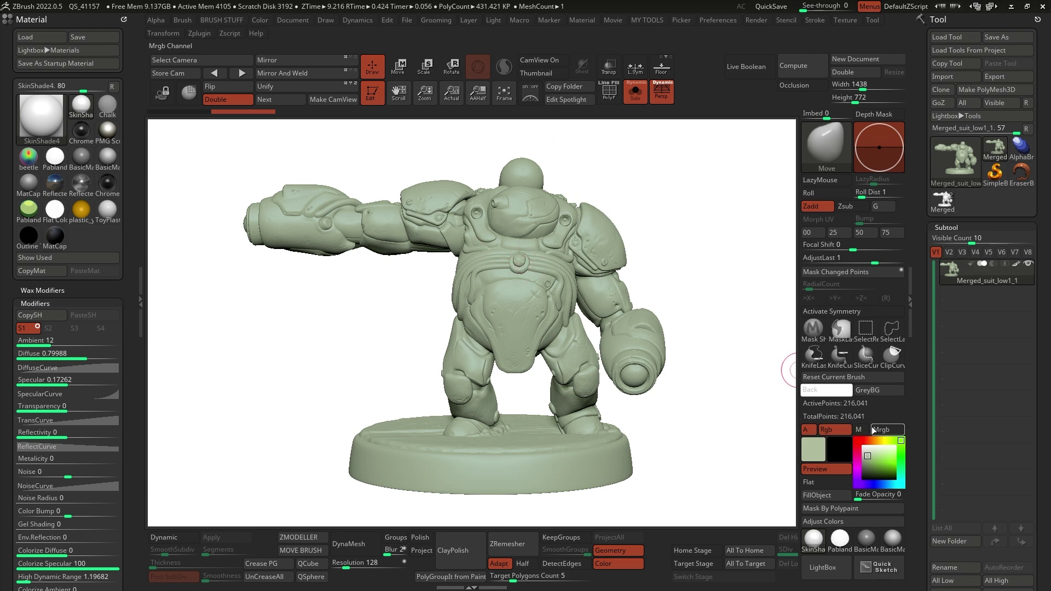
{"action": "left_click", "coordinate": [330, 24]}
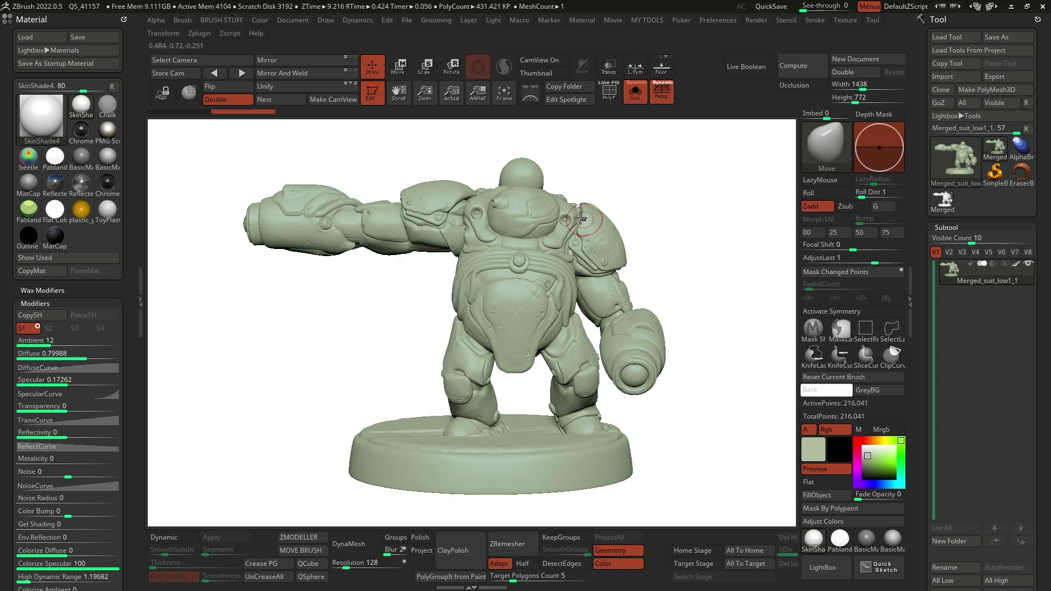
{"action": "mouse_move", "coordinate": [586, 220]}
{"action": "right_mouse_down"}
{"action": "mouse_move", "coordinate": [523, 213]}
{"action": "mouse_move", "coordinate": [591, 219]}
{"action": "right_mouse_up"}
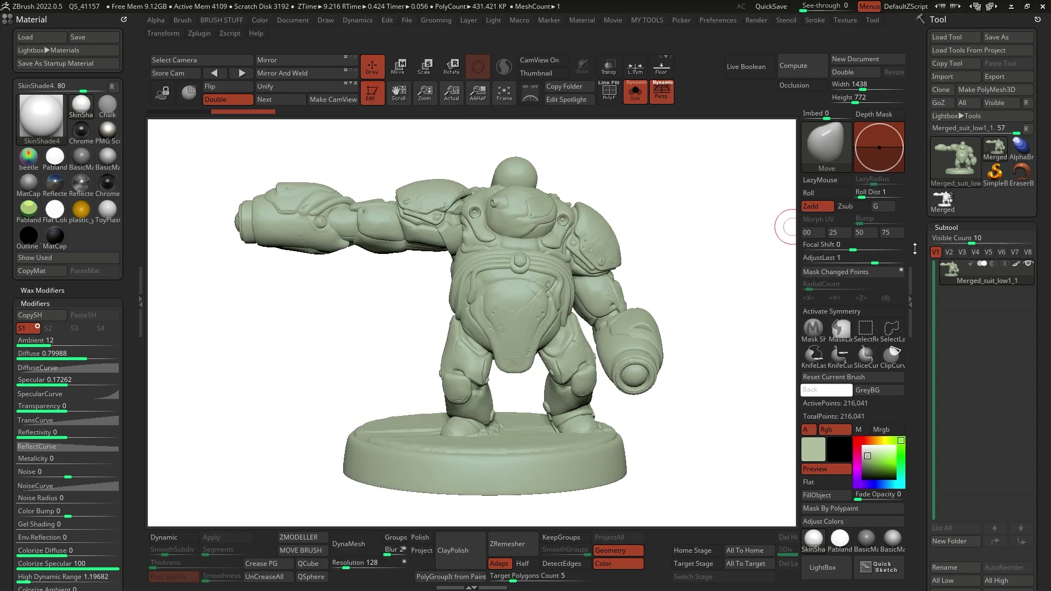
Step: Duplicate the Merged_suit_low1_1 subtool, select the copy, and collapse the docked Material palette
{"action": "left_click_drag", "start_coordinate": [921, 256], "coordinate": [921, 162]}
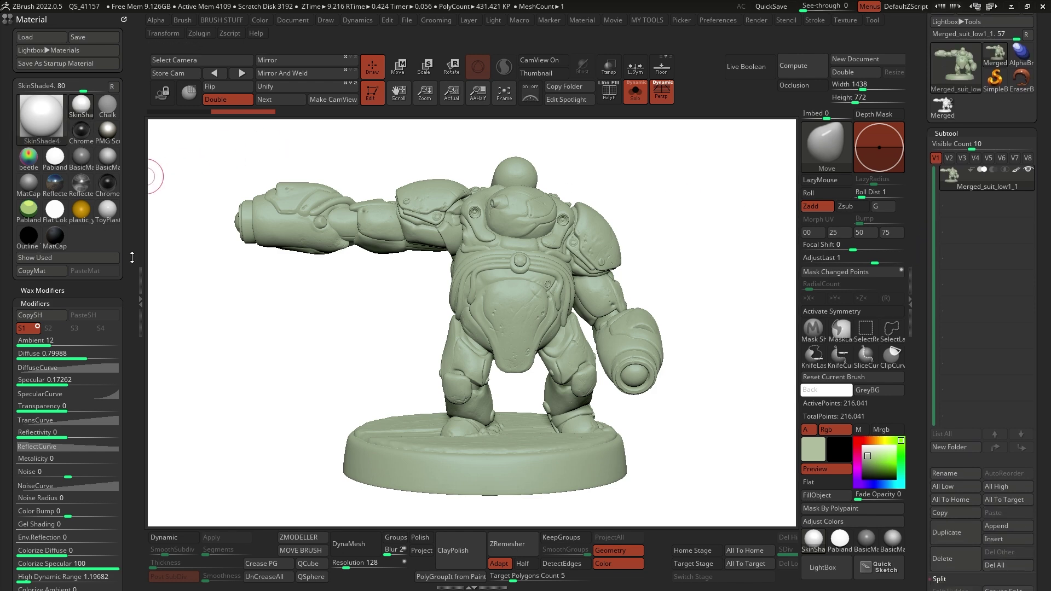
{"action": "left_click", "coordinate": [140, 273]}
{"action": "left_click_drag", "start_coordinate": [918, 260], "coordinate": [920, 208]}
{"action": "left_click", "coordinate": [955, 481]}
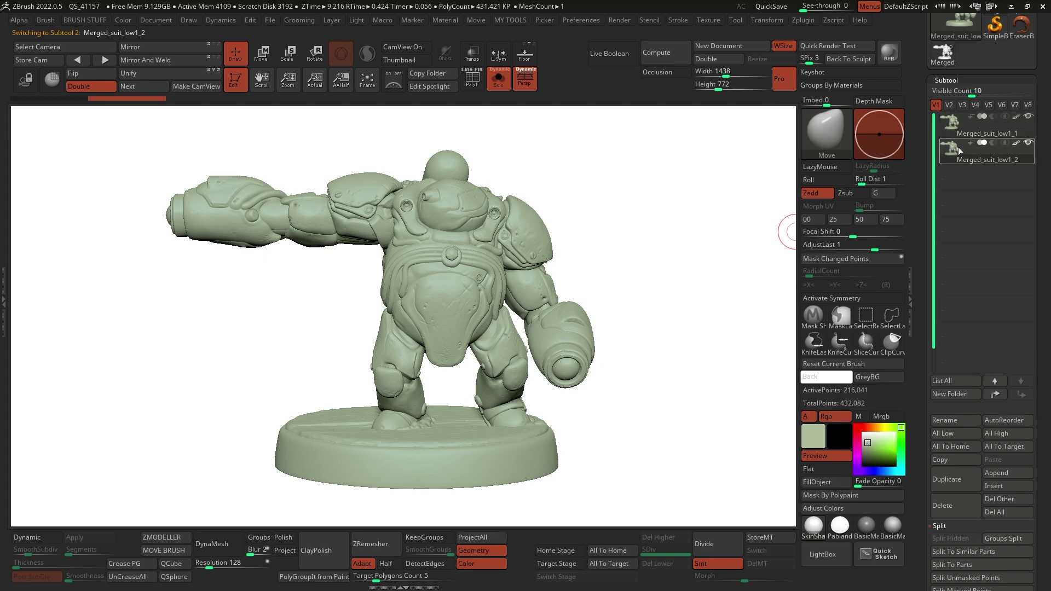
{"action": "left_click_drag", "start_coordinate": [923, 71], "coordinate": [923, 217]}
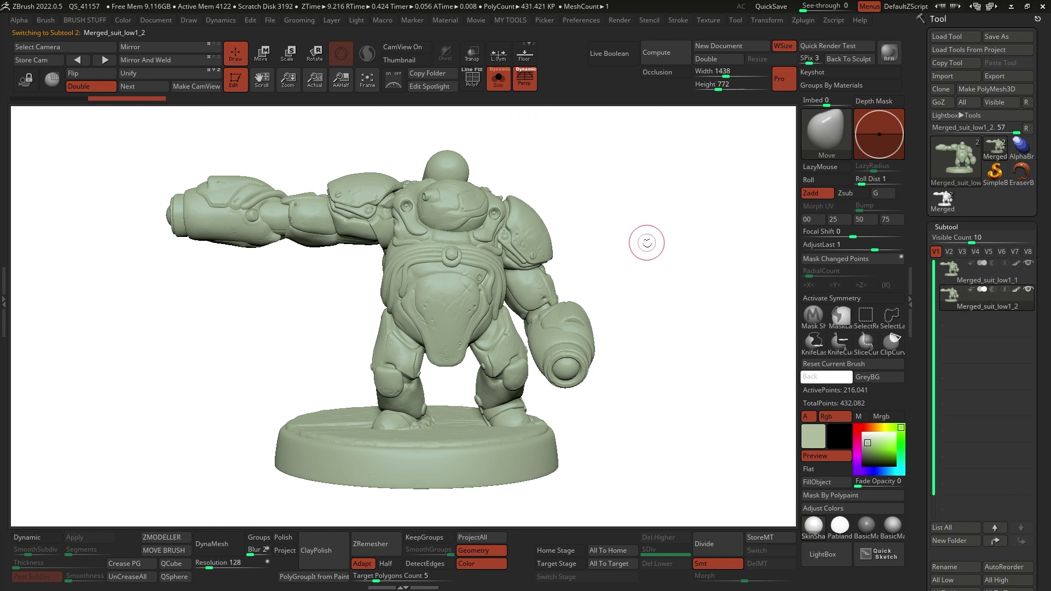
Step: Browse the material library and set the current material to MatCap Gorilla
{"action": "left_click_drag", "start_coordinate": [644, 240], "coordinate": [666, 240]}
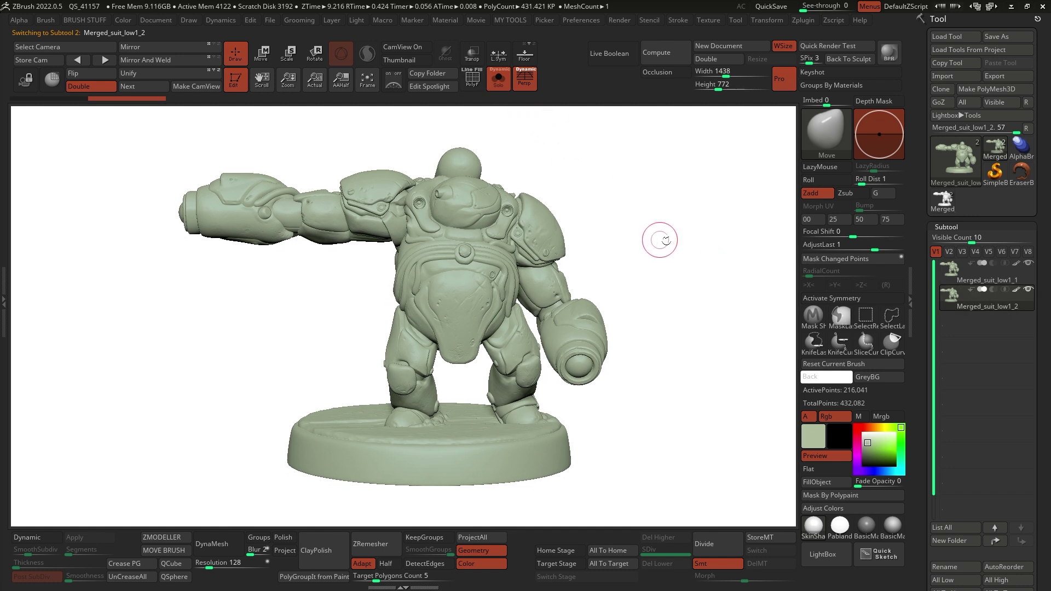
{"action": "left_click", "coordinate": [446, 23]}
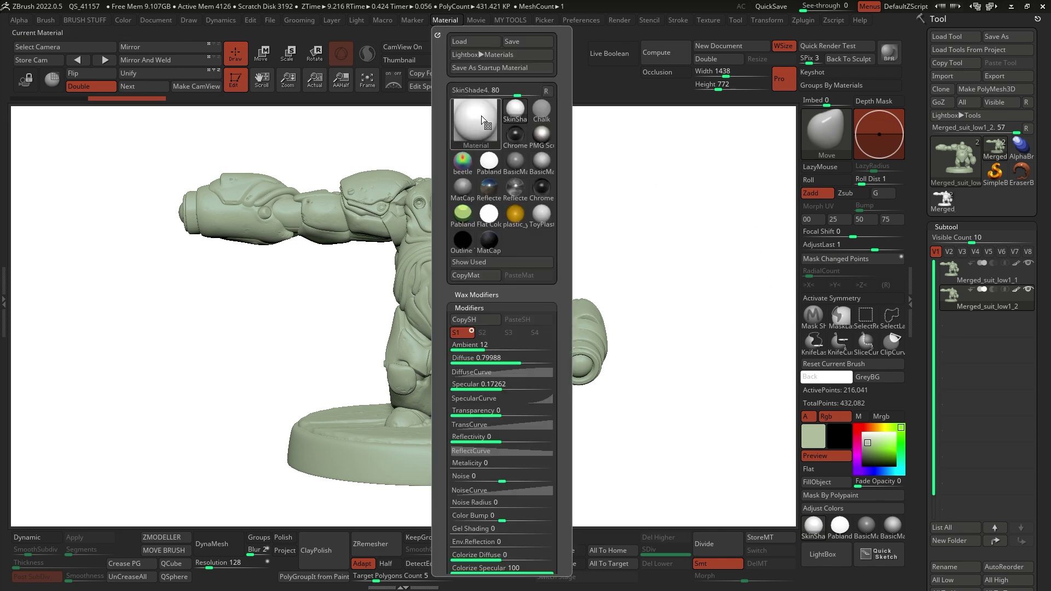
{"action": "mouse_move", "coordinate": [490, 242]}
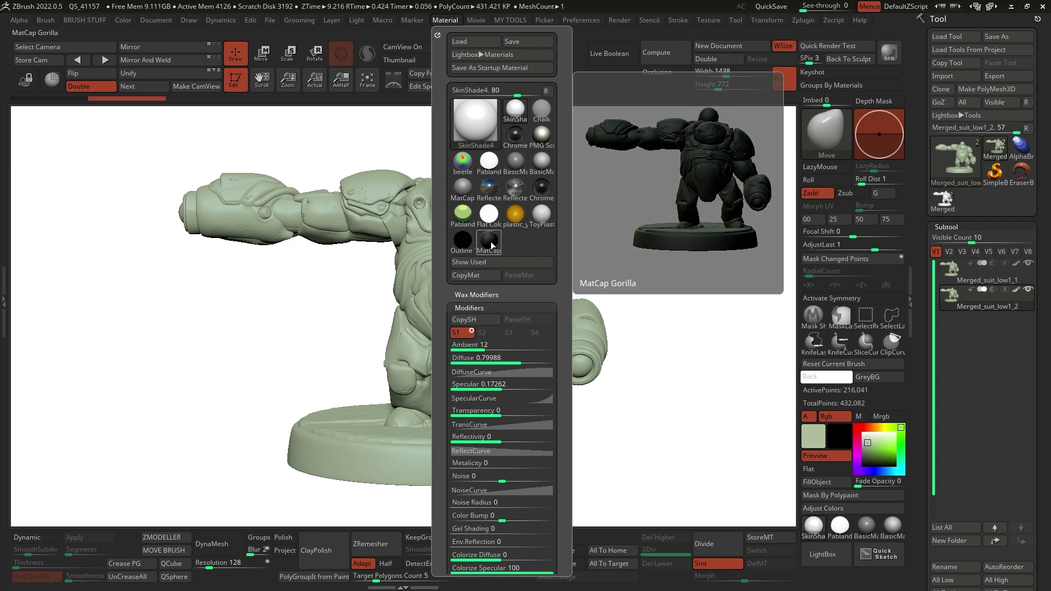
{"action": "left_click", "coordinate": [481, 133]}
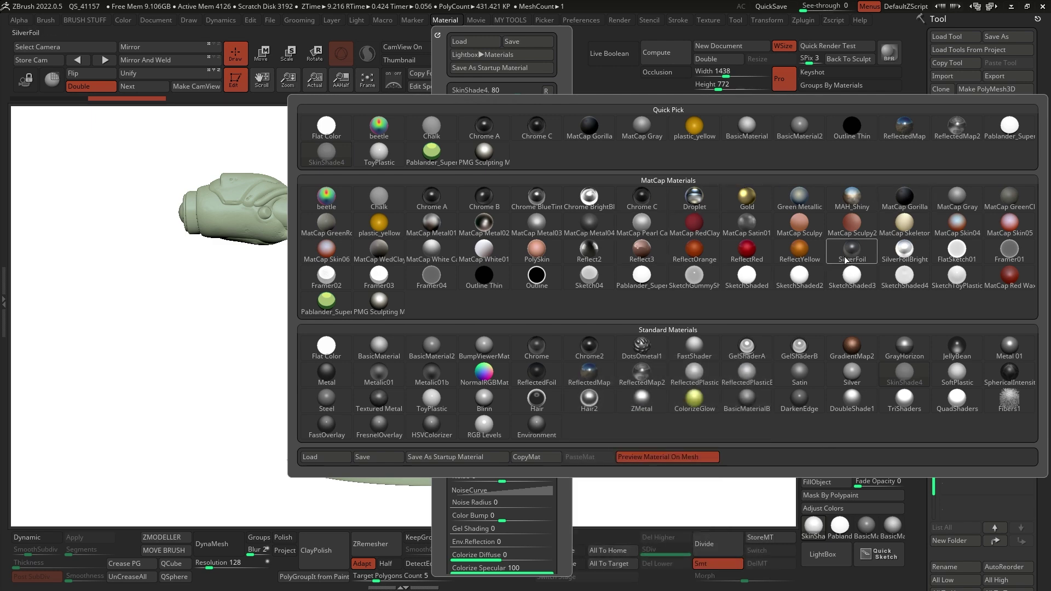
{"action": "mouse_move", "coordinate": [746, 204]}
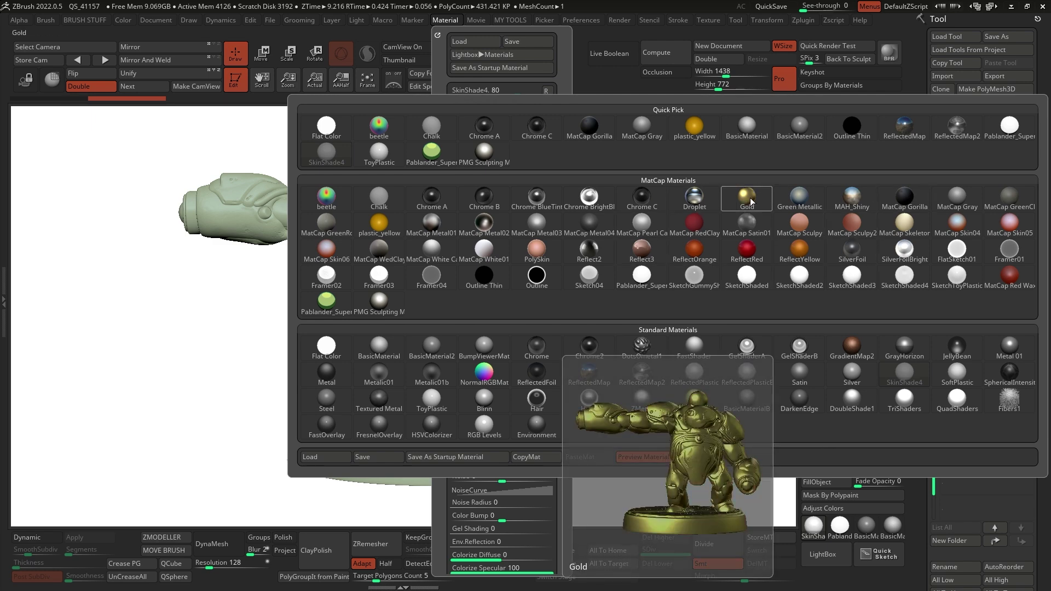
{"action": "left_click", "coordinate": [906, 199]}
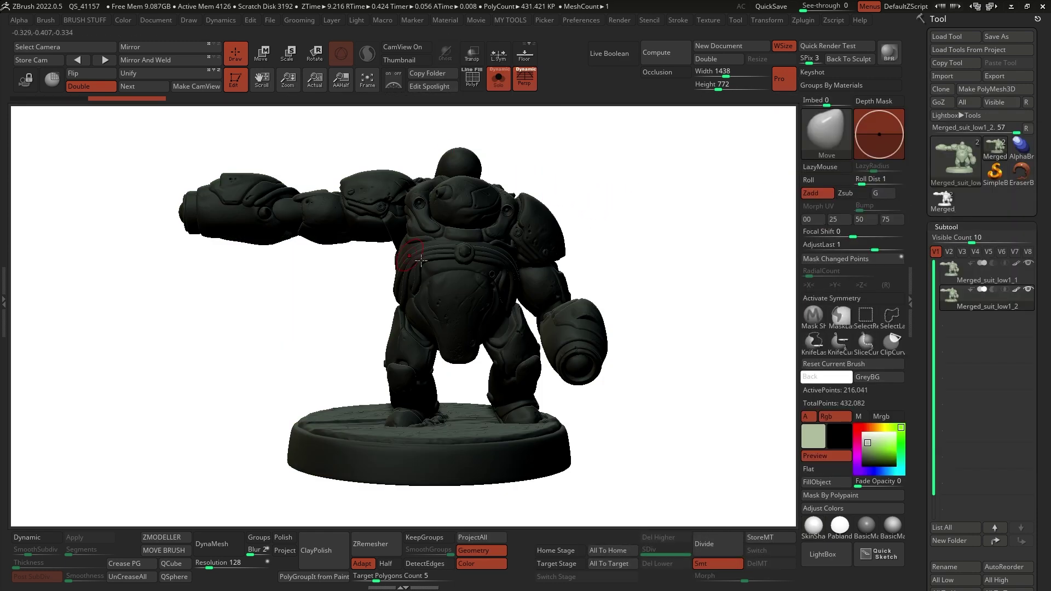
Step: Fill the duplicated figure with solid black, and fill its material channel separately with MatCap Gorilla
{"action": "left_click_drag", "start_coordinate": [876, 447], "coordinate": [858, 465]}
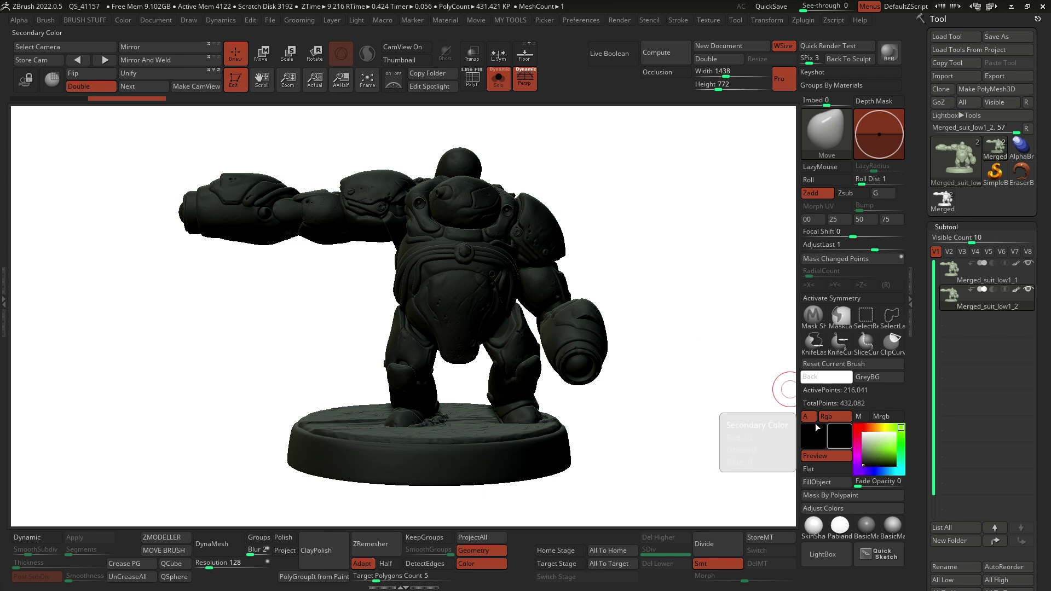
{"action": "mouse_move", "coordinate": [472, 202]}
{"action": "right_mouse_down", "text": "ctrl"}
{"action": "mouse_move", "coordinate": [476, 213]}
{"action": "mouse_move", "coordinate": [418, 187]}
{"action": "right_mouse_up", "text": "ctrl"}
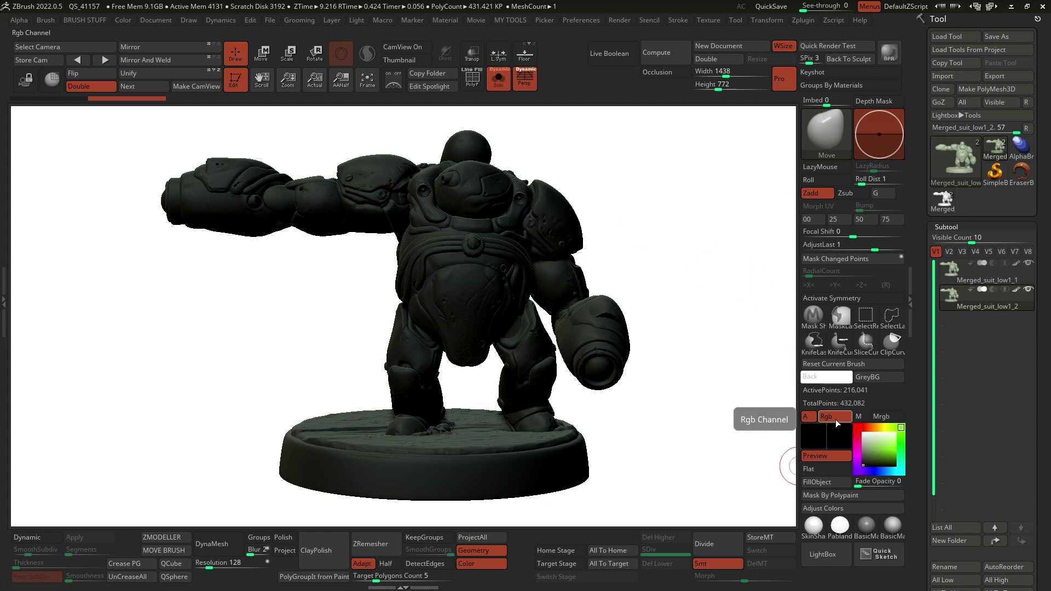
{"action": "left_click", "coordinate": [826, 483]}
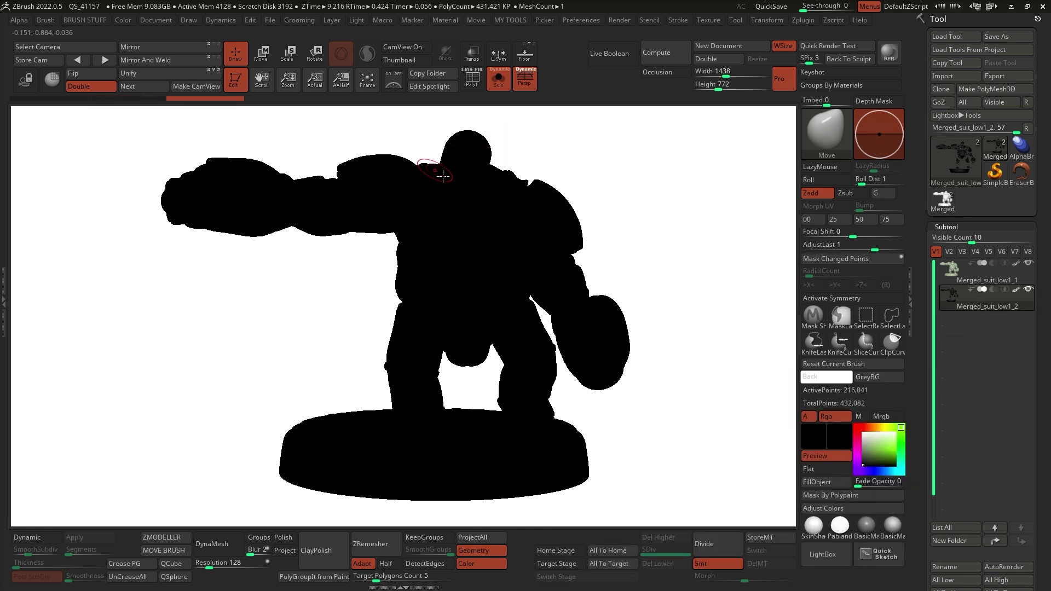
{"action": "left_click", "coordinate": [861, 417]}
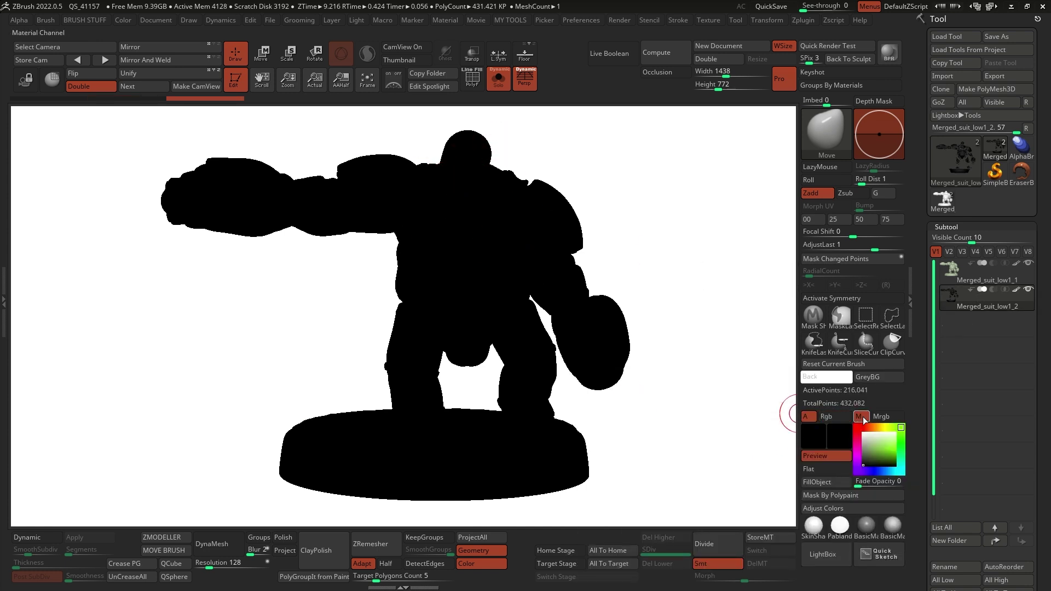
{"action": "left_click", "coordinate": [837, 484]}
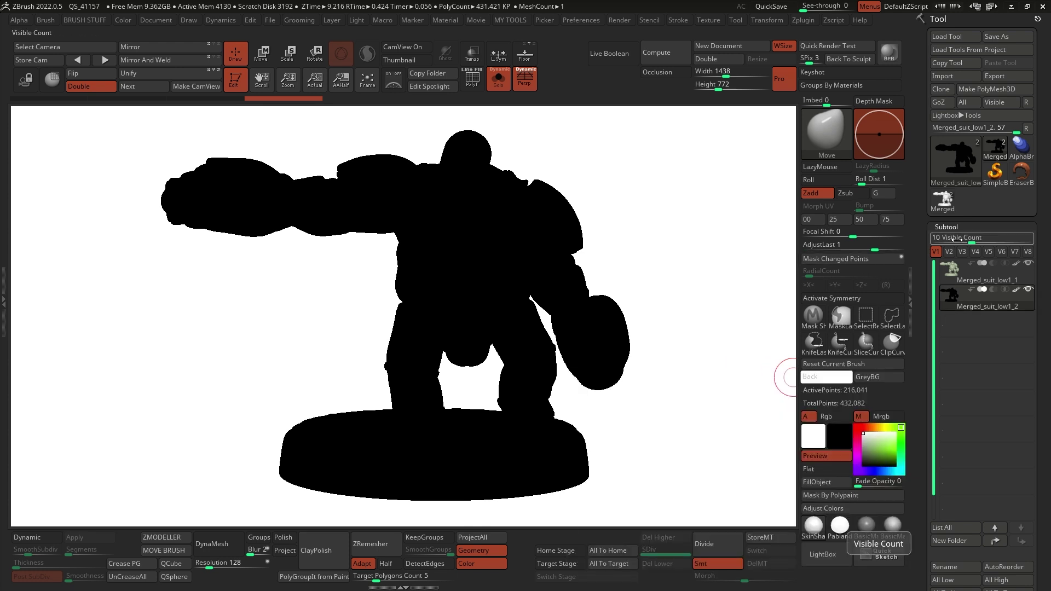
Step: Switch off the polypaint display of the Merged_suit_low1_2 subtool to show its shaded form
{"action": "mouse_move", "coordinate": [984, 282]}
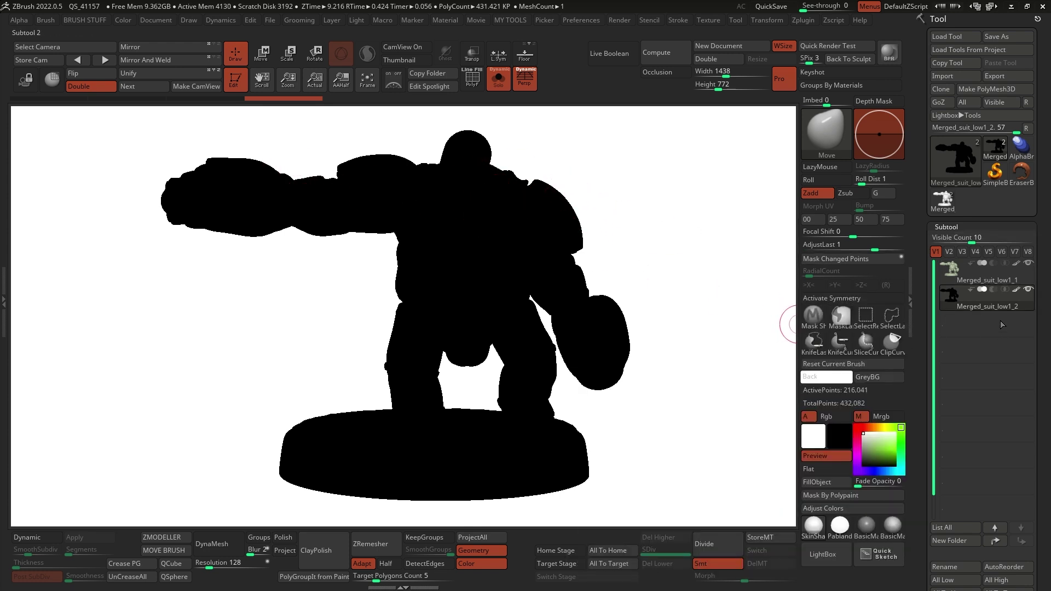
{"action": "left_click", "coordinate": [1018, 290]}
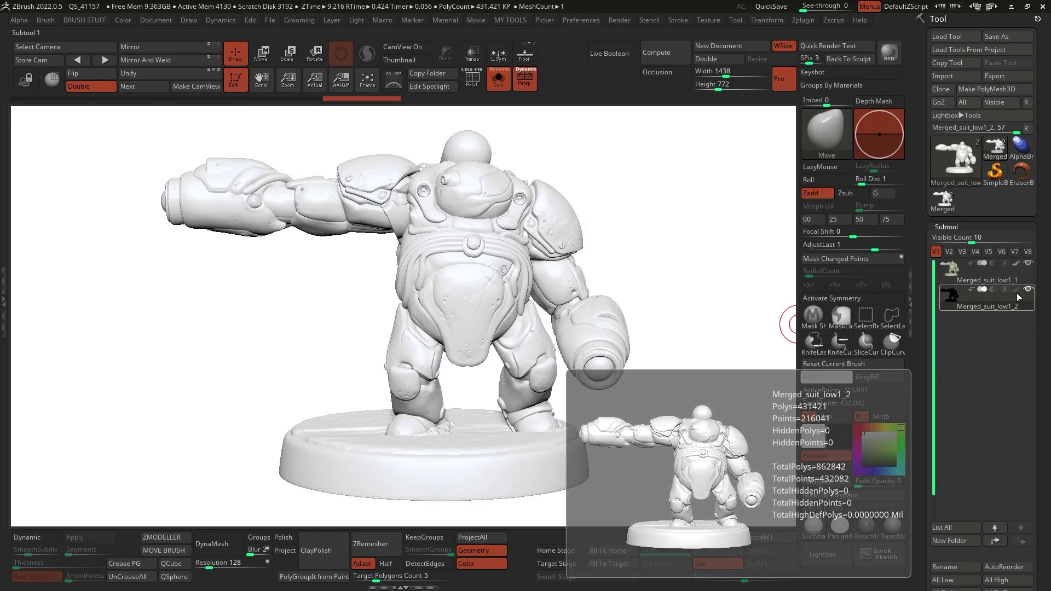
{"action": "right_click_drag", "start_coordinate": [432, 196], "coordinate": [456, 200]}
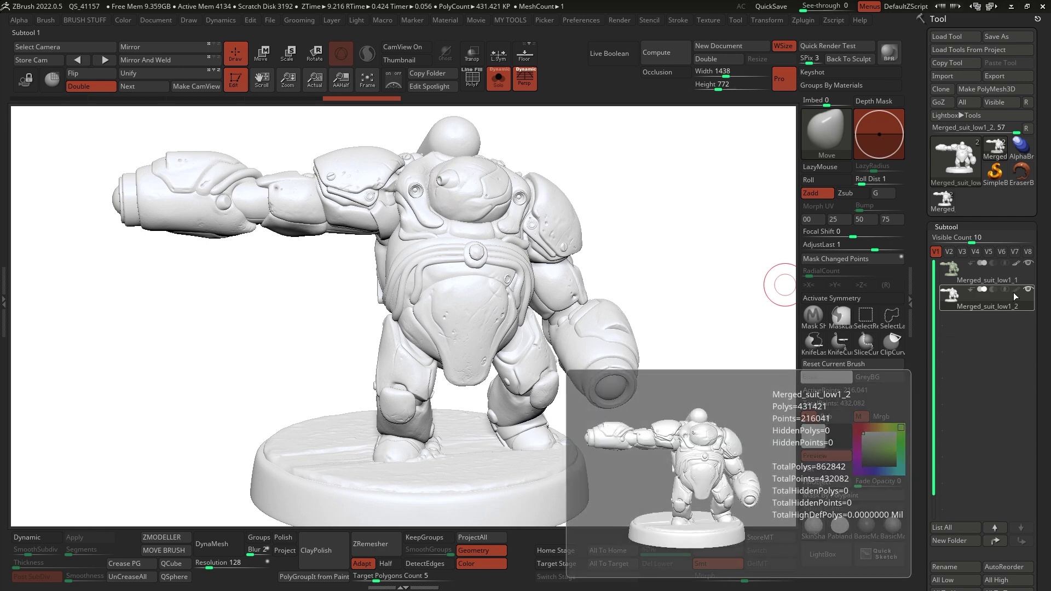
{"action": "left_click", "coordinate": [1018, 290]}
{"action": "left_click", "coordinate": [1018, 290]}
{"action": "right_click_drag", "start_coordinate": [460, 304], "coordinate": [478, 313], "text": "alt"}
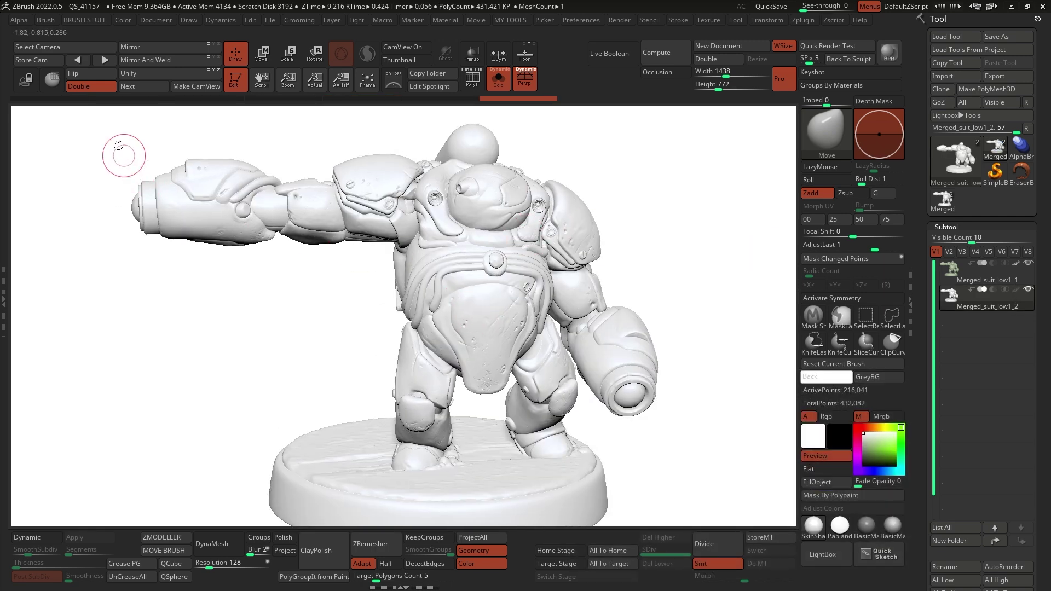
Step: Turn off double-sided display for the Merged_suit_low1_2 subtool and flip its normals in the display properties
{"action": "left_click", "coordinate": [95, 89]}
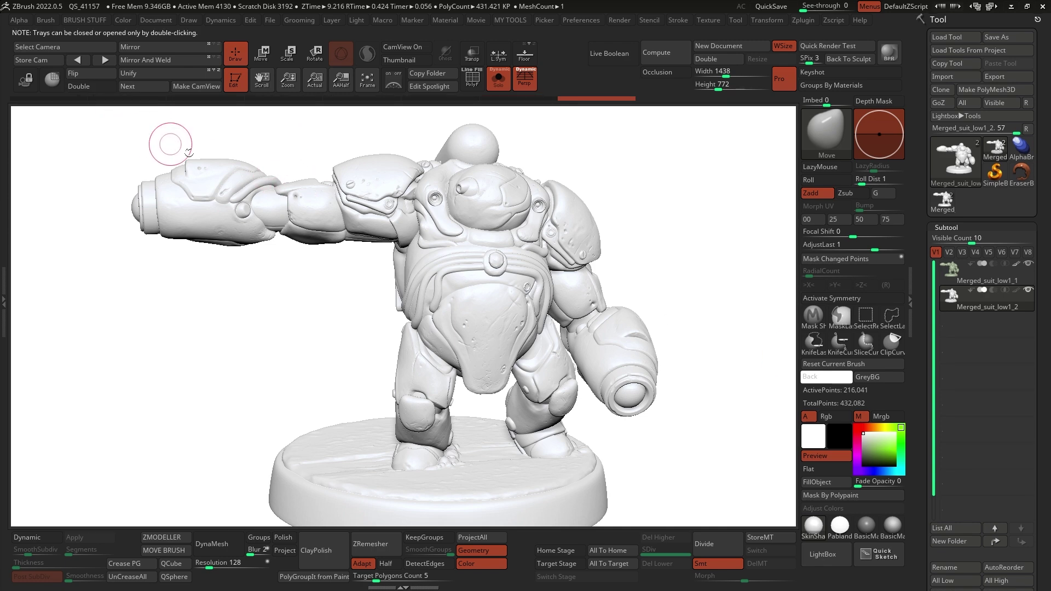
{"action": "left_click_drag", "start_coordinate": [918, 284], "coordinate": [921, 111]}
{"action": "key", "text": "shift"}
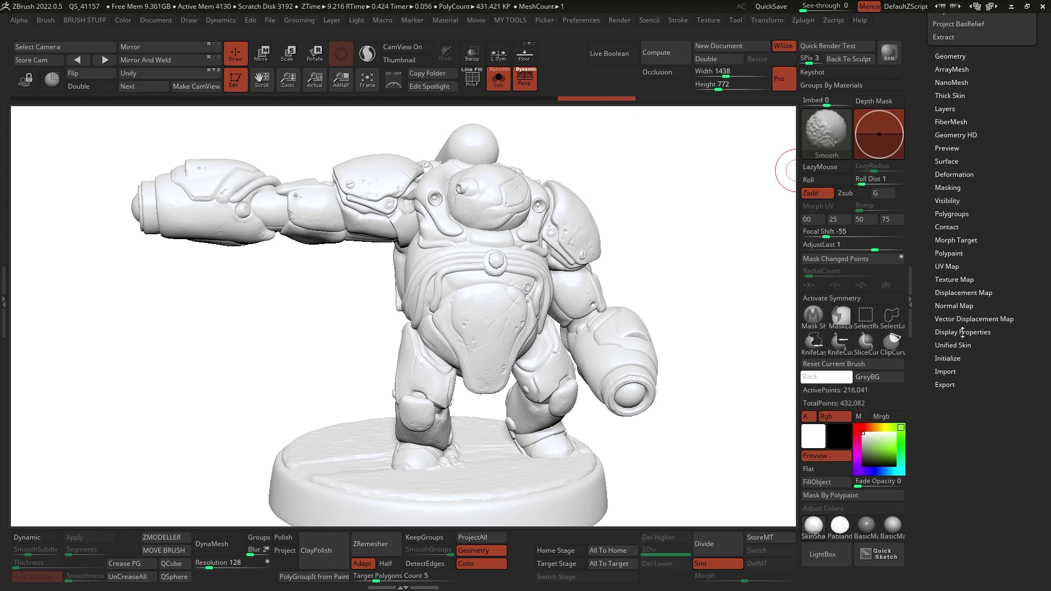
{"action": "left_click", "coordinate": [968, 331]}
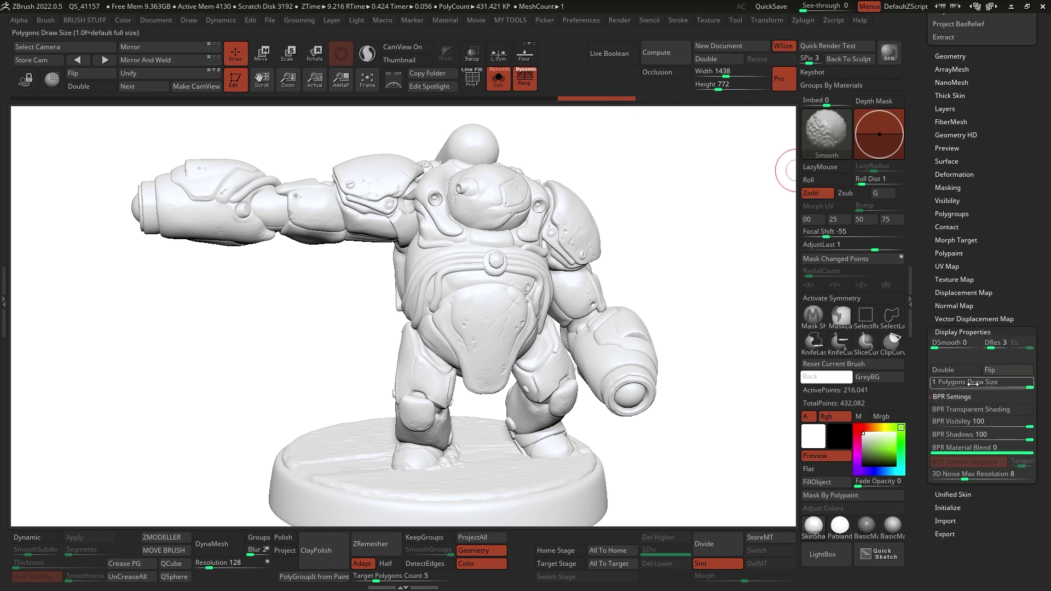
{"action": "left_click", "coordinate": [961, 399]}
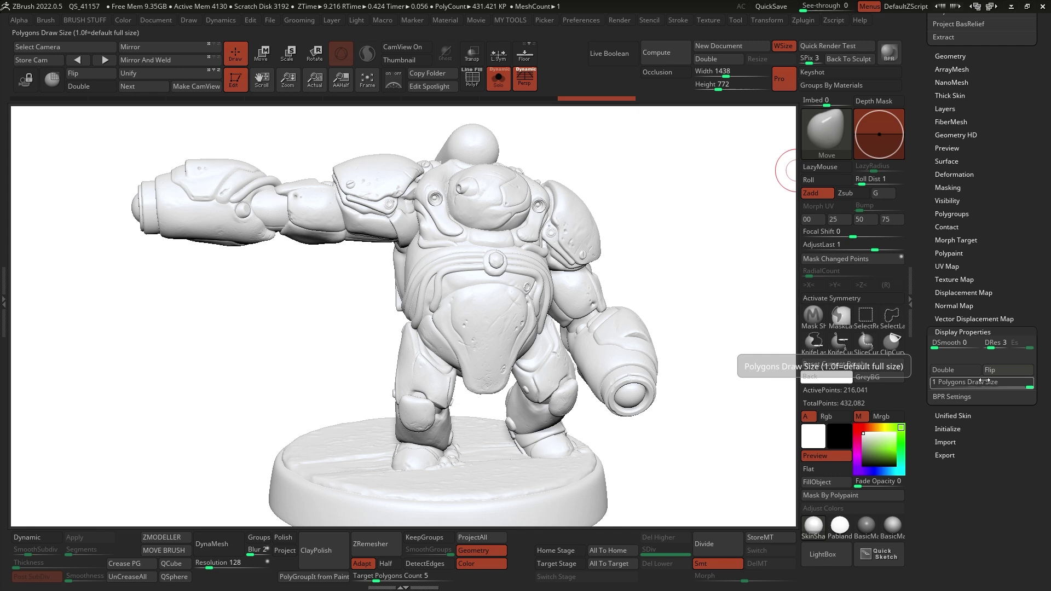
{"action": "left_click", "coordinate": [952, 370]}
{"action": "left_click", "coordinate": [955, 369]}
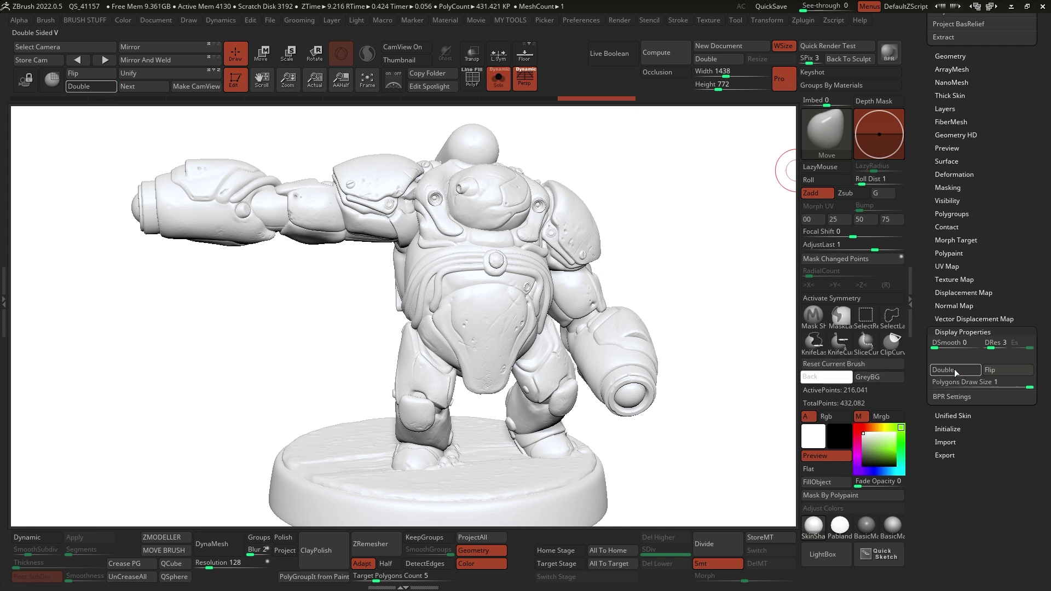
{"action": "left_click", "coordinate": [957, 369]}
{"action": "left_click", "coordinate": [957, 369]}
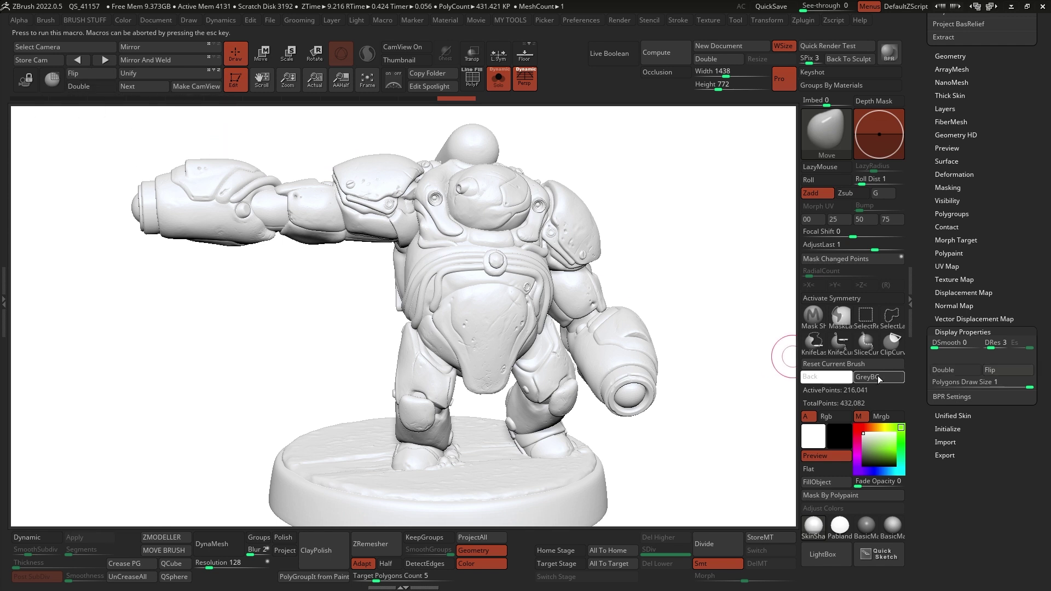
{"action": "left_click", "coordinate": [954, 369]}
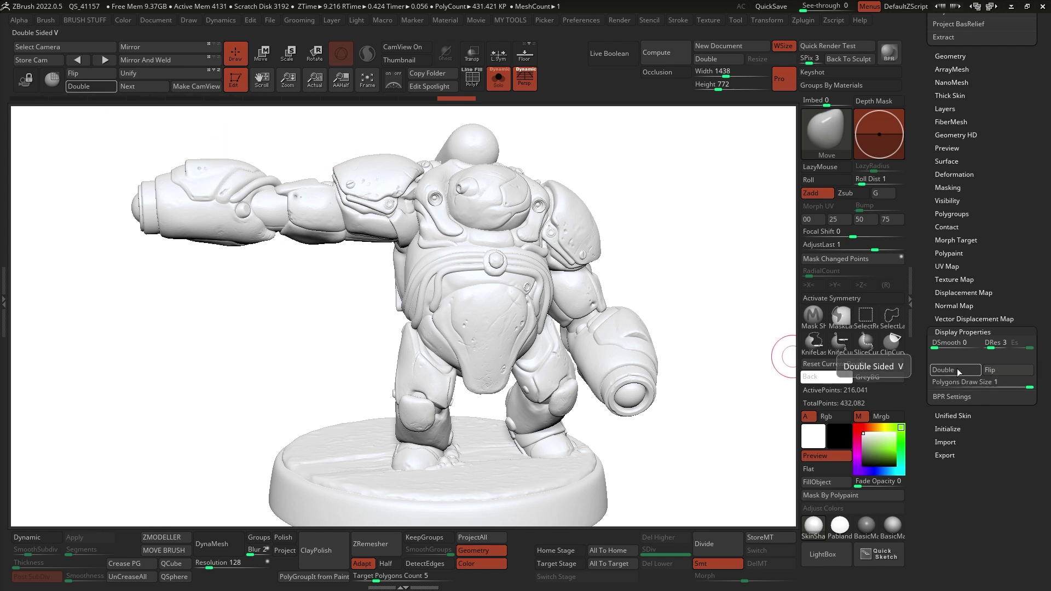
{"action": "left_click", "coordinate": [1003, 370]}
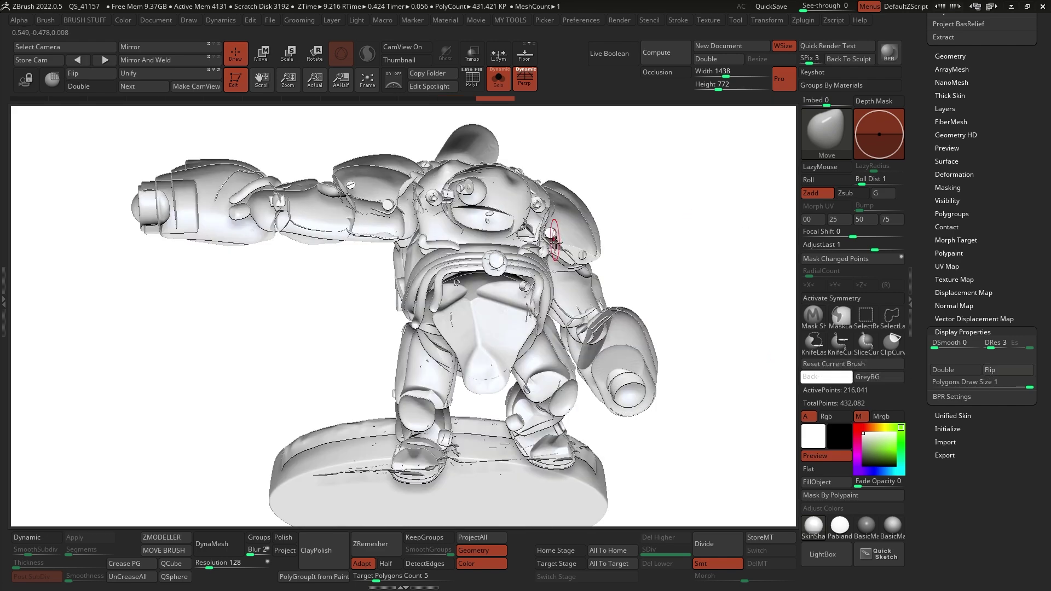
Step: Examine the flipped mesh from several angles, comparing it with double-sided display switched on and off again
{"action": "right_click_drag", "start_coordinate": [348, 233], "coordinate": [477, 223]}
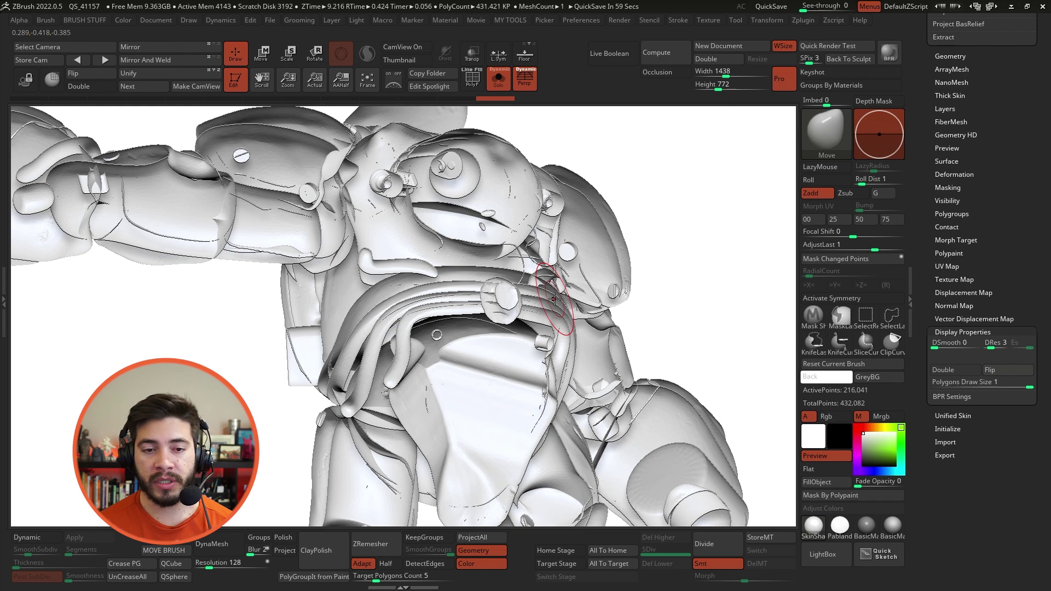
{"action": "mouse_move", "coordinate": [566, 302]}
{"action": "right_mouse_down"}
{"action": "mouse_move", "coordinate": [566, 271]}
{"action": "mouse_move", "coordinate": [615, 247]}
{"action": "mouse_move", "coordinate": [571, 228]}
{"action": "right_mouse_up"}
{"action": "key", "text": "space"}
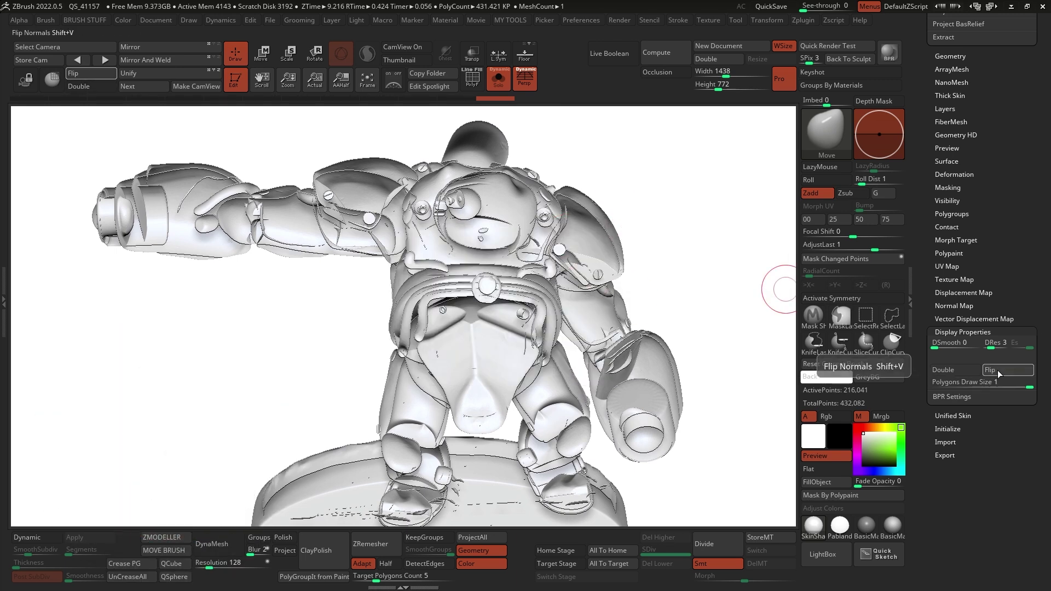
{"action": "left_click", "coordinate": [959, 369]}
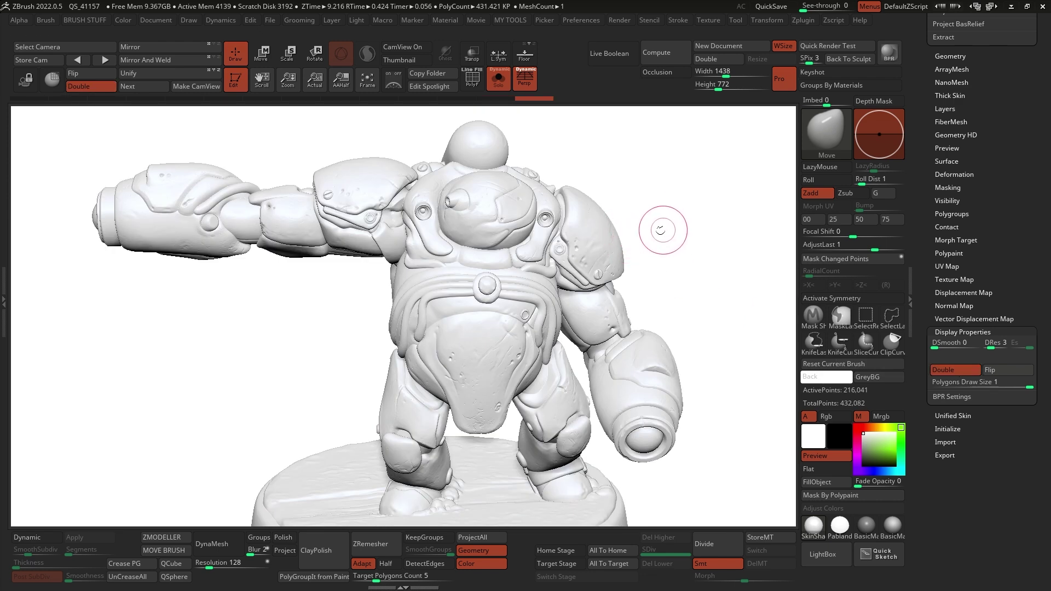
{"action": "left_click", "coordinate": [958, 373]}
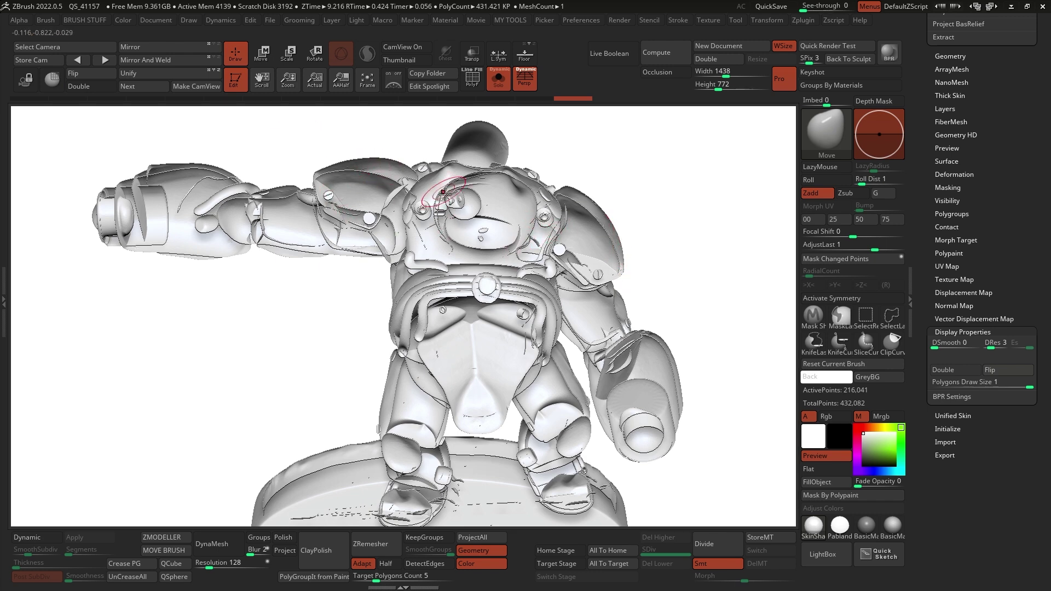
{"action": "mouse_move", "coordinate": [460, 195]}
{"action": "right_mouse_down", "text": "ctrl"}
{"action": "mouse_move", "coordinate": [467, 212]}
{"action": "mouse_move", "coordinate": [497, 213]}
{"action": "mouse_move", "coordinate": [486, 215]}
{"action": "right_mouse_up", "text": "ctrl"}
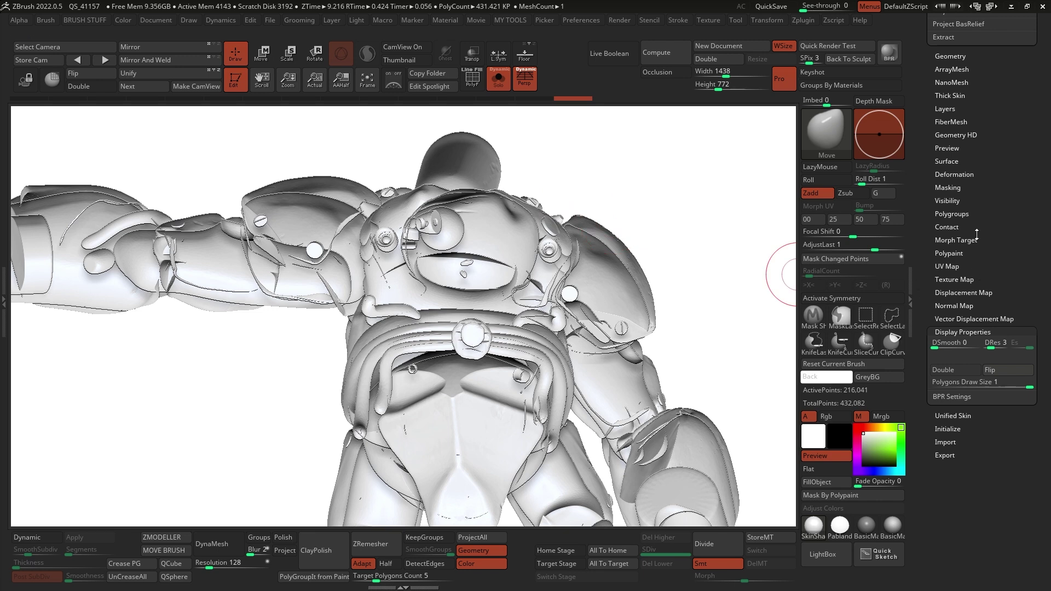
Step: Turn the polypaint display of Merged_suit_low1_2 back on and leave Solo mode to show both subtools
{"action": "left_click_drag", "start_coordinate": [968, 200], "coordinate": [960, 376]}
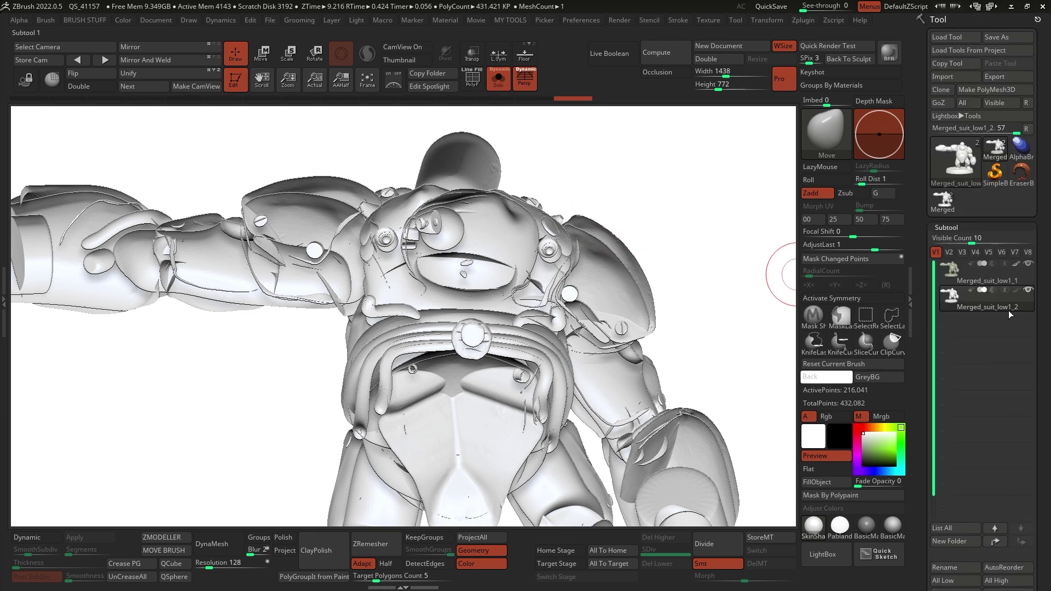
{"action": "left_click", "coordinate": [1017, 291]}
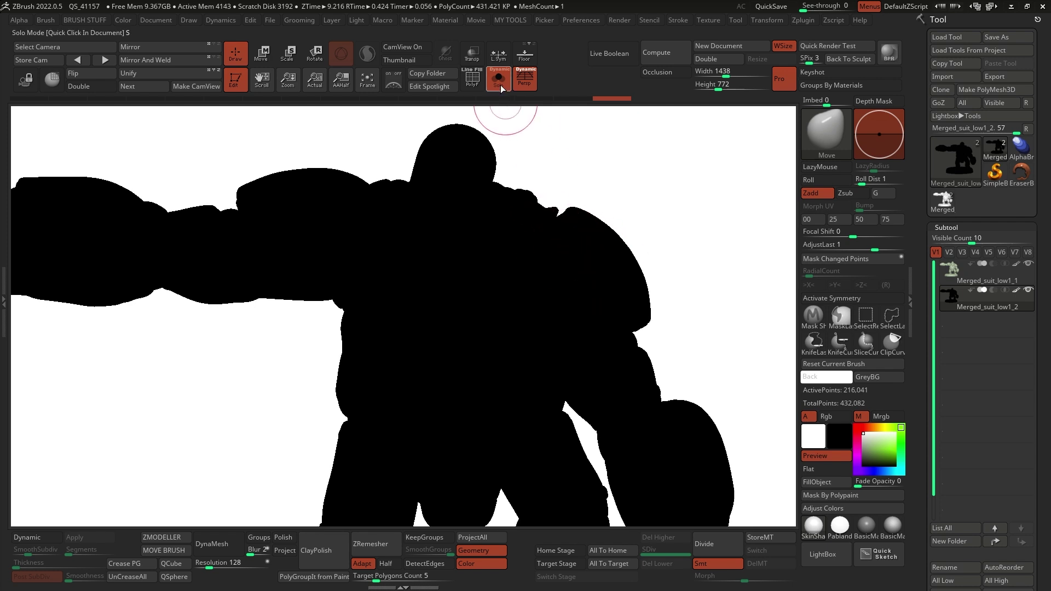
{"action": "left_click", "coordinate": [499, 82]}
{"action": "left_click_drag", "start_coordinate": [734, 253], "coordinate": [664, 249]}
{"action": "right_click", "coordinate": [664, 249]}
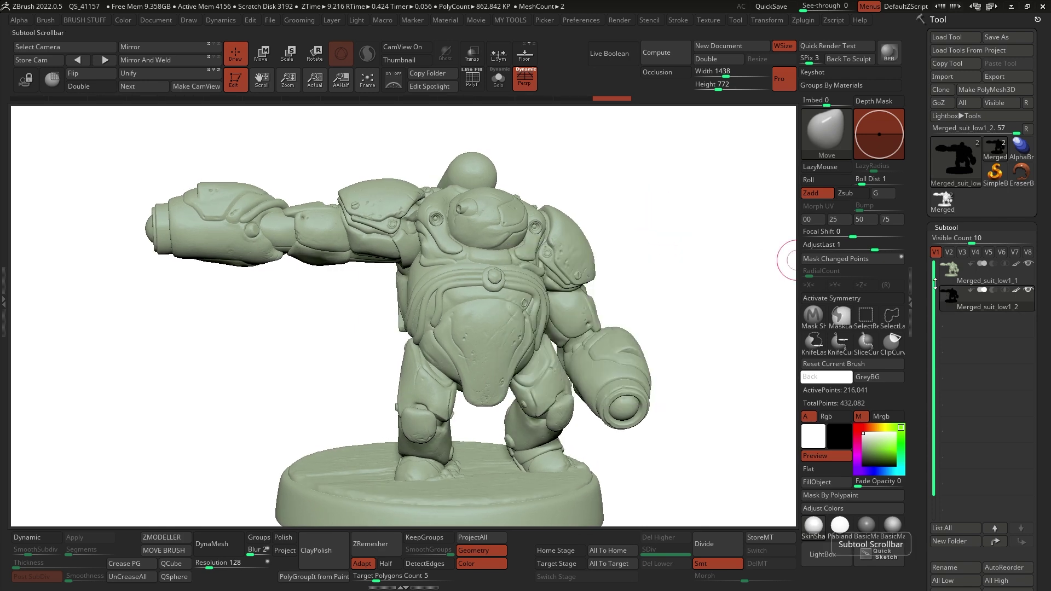
Step: Select the black Merged_suit_low1_2 subtool and rename it OUTLINE
{"action": "left_click", "coordinate": [966, 275]}
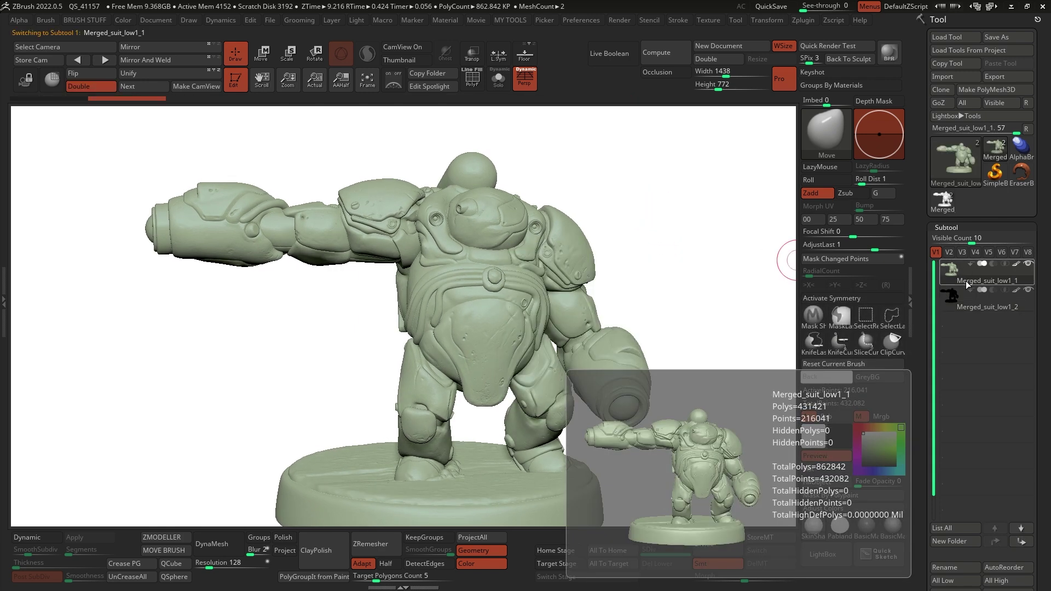
{"action": "left_click", "coordinate": [977, 304]}
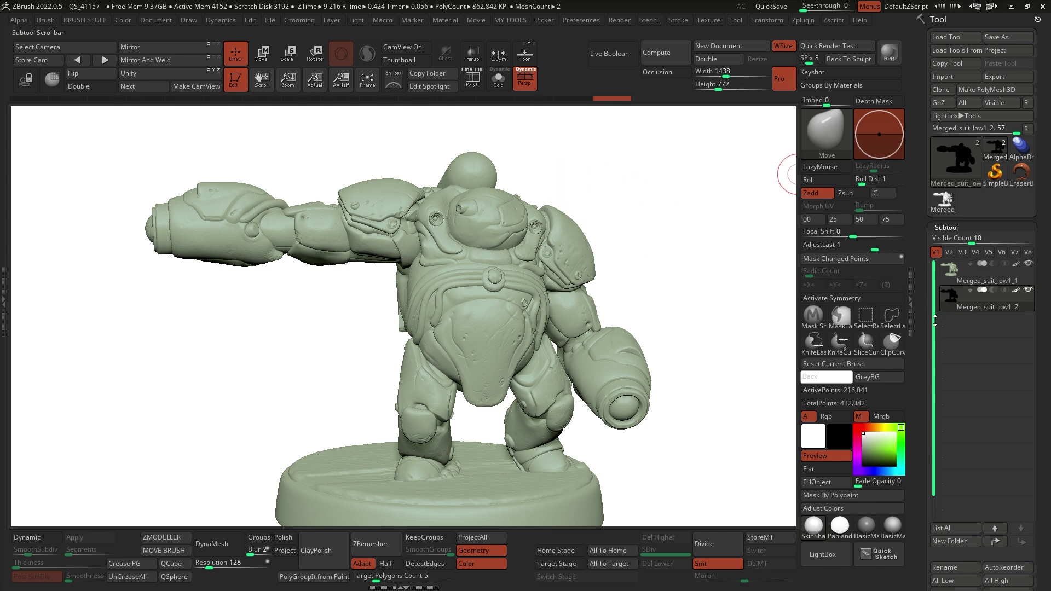
{"action": "left_click_drag", "start_coordinate": [926, 333], "coordinate": [913, 259]}
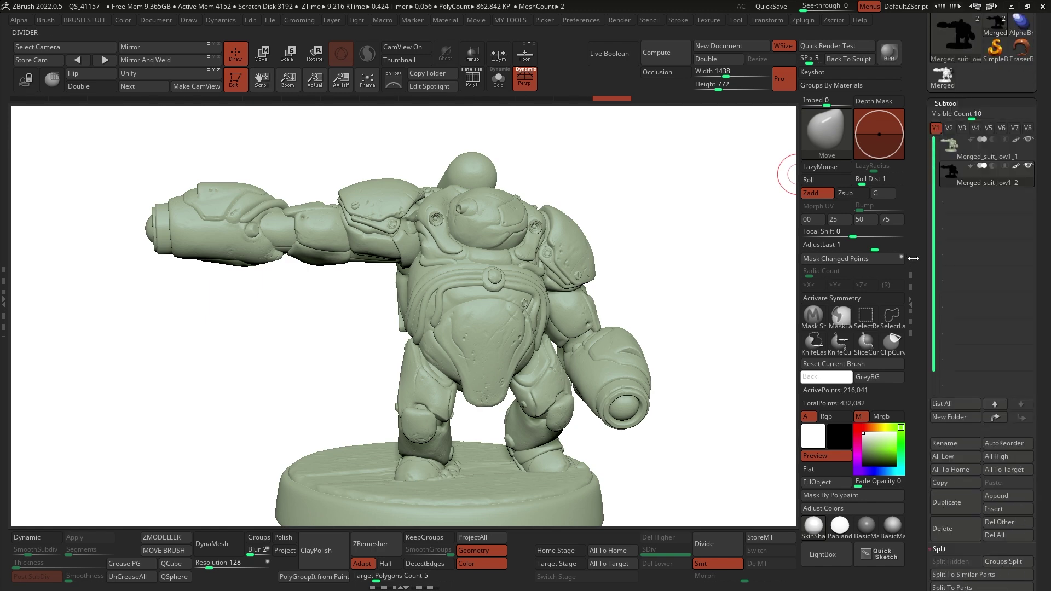
{"action": "left_click", "coordinate": [957, 443]}
{"action": "type", "text": "0UTL"}
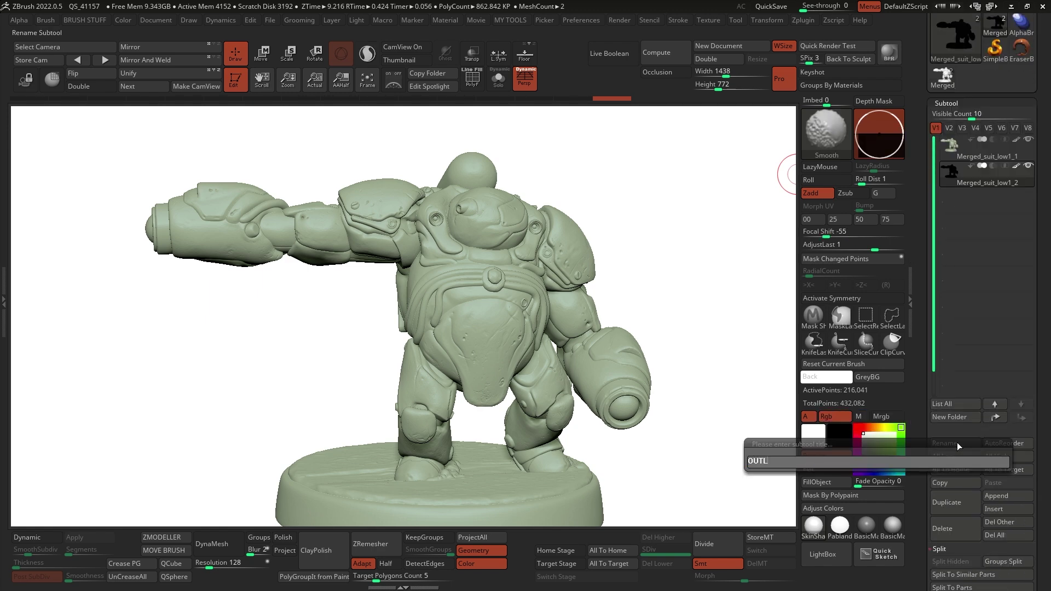
{"action": "type", "text": "INE"}
{"action": "key", "text": "Return"}
{"action": "left_click", "coordinate": [980, 184]}
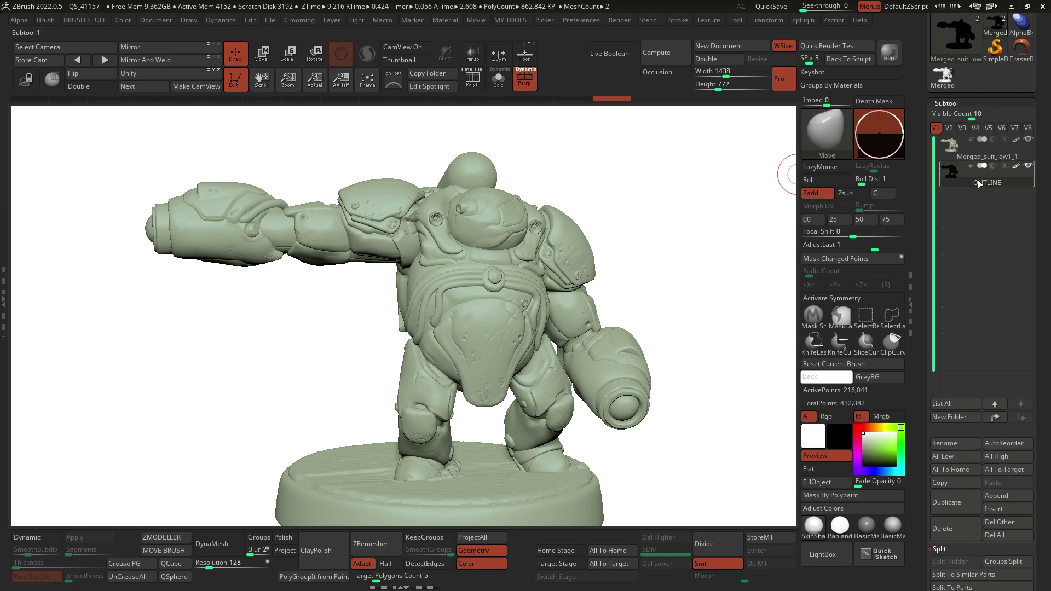
Step: Apply a slight negative Inflate deformation to the OUTLINE subtool so a thin black contour surrounds the figure
{"action": "scroll", "coordinate": [978, 253], "scroll_direction": "down", "scroll_amount": 10}
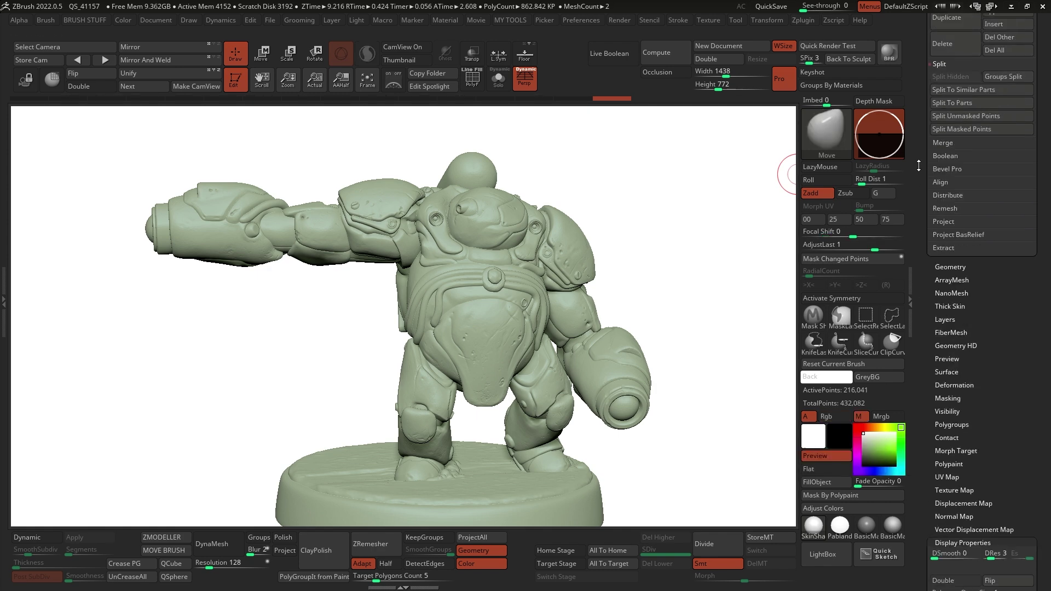
{"action": "left_click", "coordinate": [968, 244]}
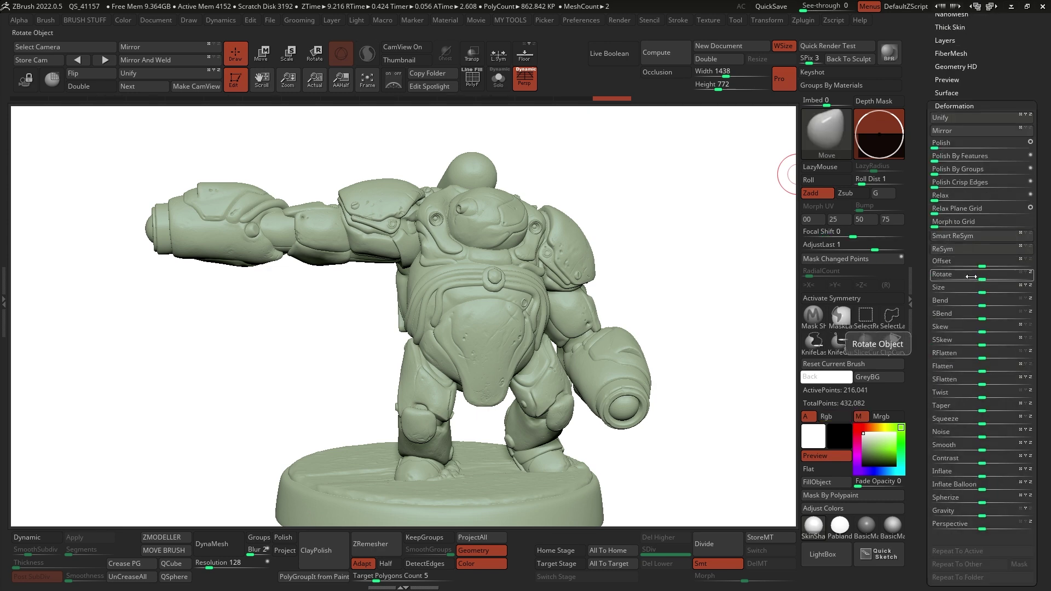
{"action": "left_click_drag", "start_coordinate": [920, 239], "coordinate": [922, 215]}
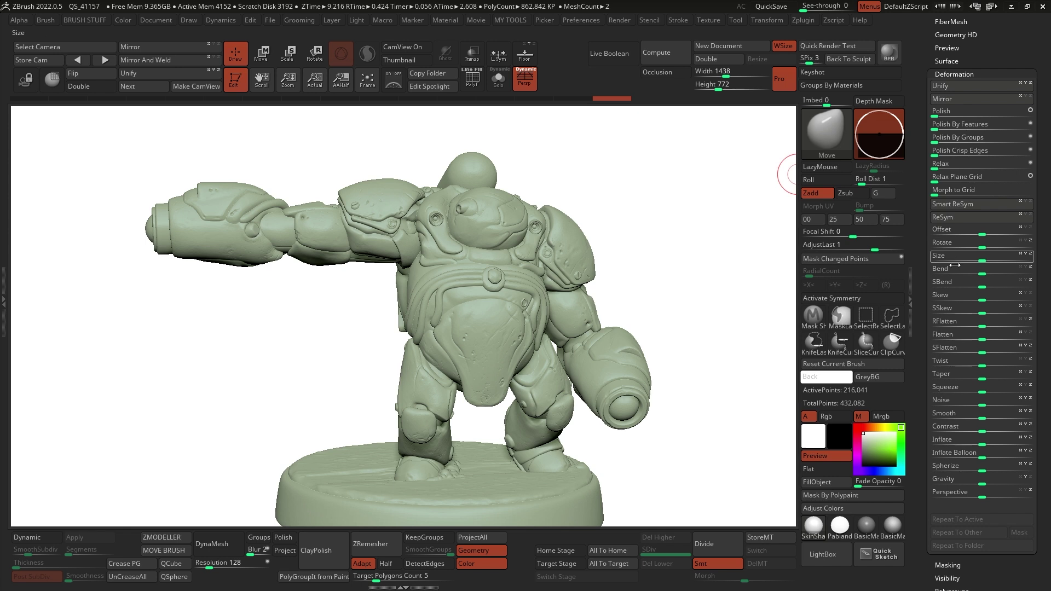
{"action": "left_click_drag", "start_coordinate": [924, 440], "coordinate": [924, 405]}
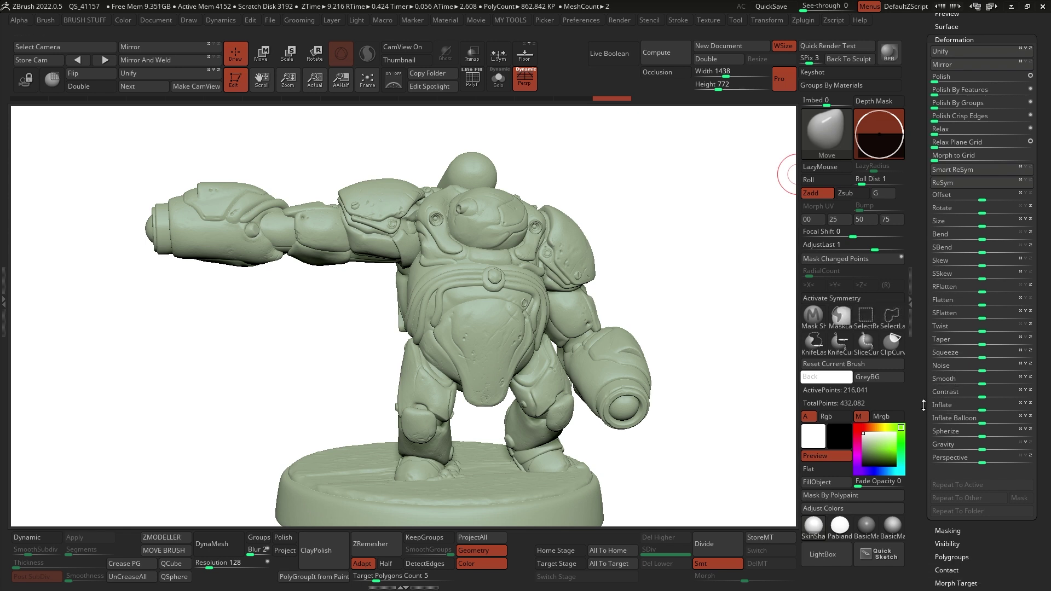
{"action": "left_click", "coordinate": [982, 409]}
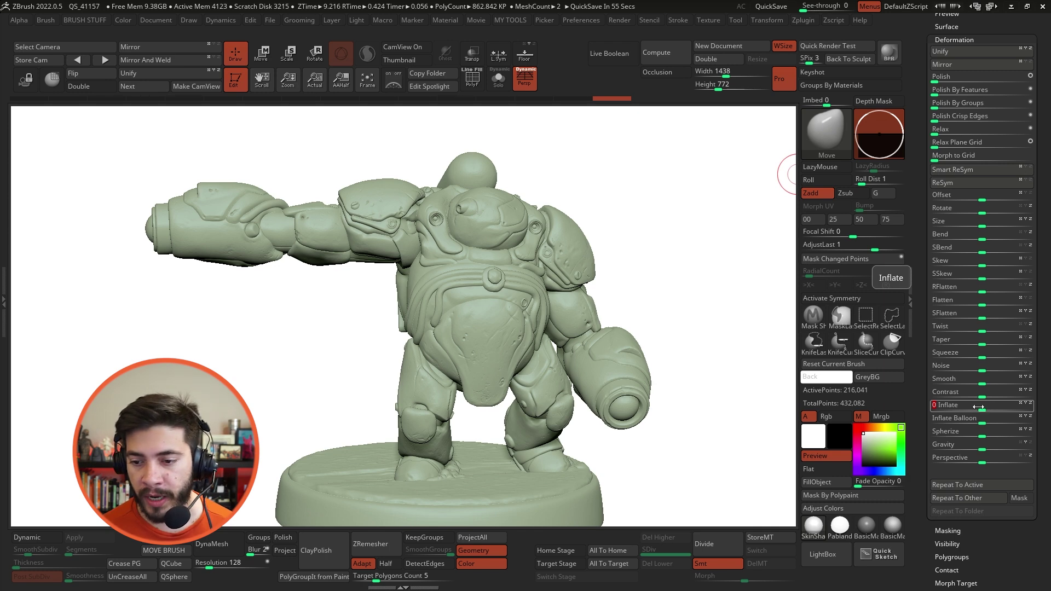
{"action": "left_click", "coordinate": [983, 409]}
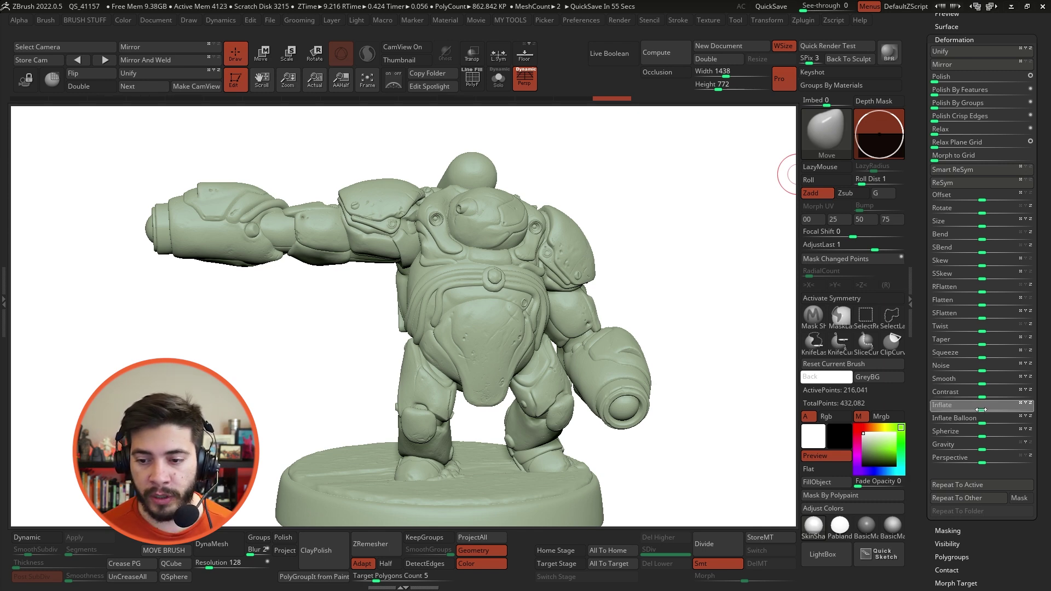
{"action": "left_click_drag", "start_coordinate": [981, 409], "coordinate": [976, 406]}
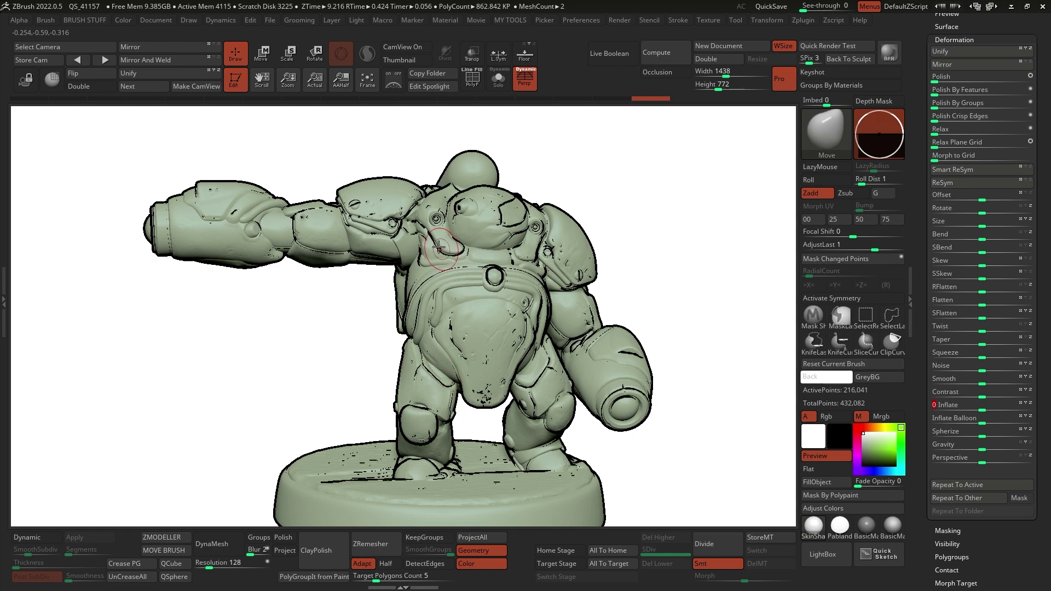
{"action": "right_click_drag", "start_coordinate": [439, 248], "coordinate": [650, 207]}
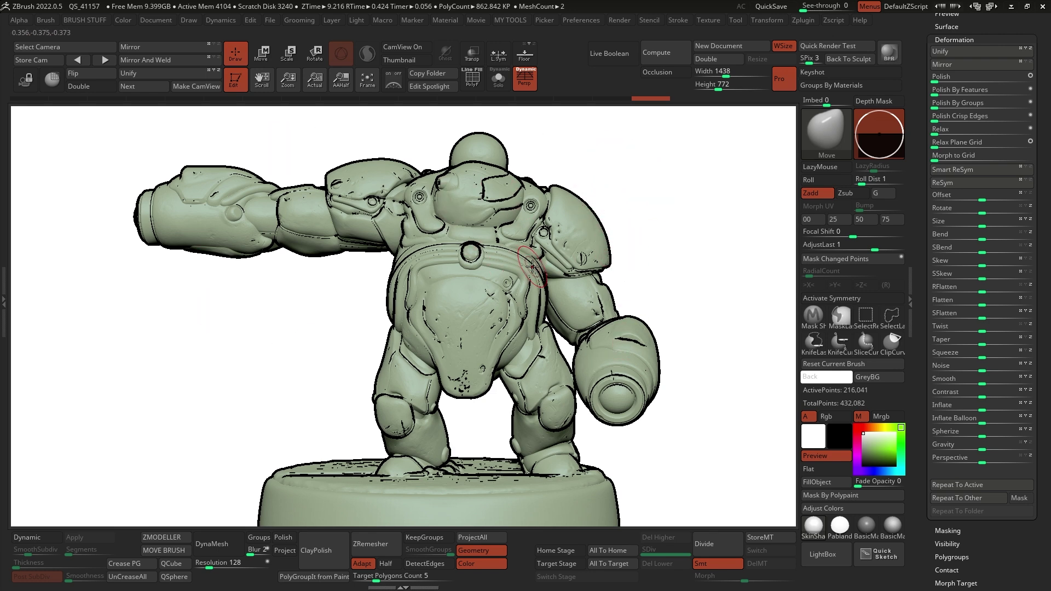
{"action": "mouse_move", "coordinate": [538, 218]}
{"action": "right_mouse_down", "text": "ctrl"}
{"action": "mouse_move", "coordinate": [536, 358]}
{"action": "mouse_move", "coordinate": [506, 334]}
{"action": "mouse_move", "coordinate": [529, 241]}
{"action": "mouse_move", "coordinate": [443, 149]}
{"action": "right_mouse_up", "text": "ctrl"}
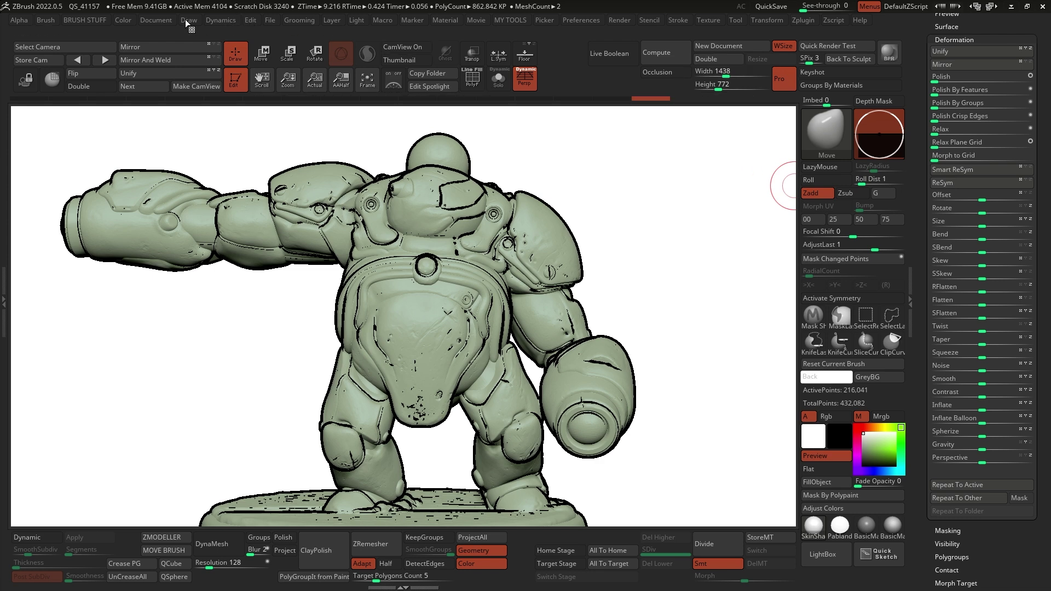
Step: Double the document size to 2876 × 1544 and accept the resize
{"action": "left_click", "coordinate": [160, 20]}
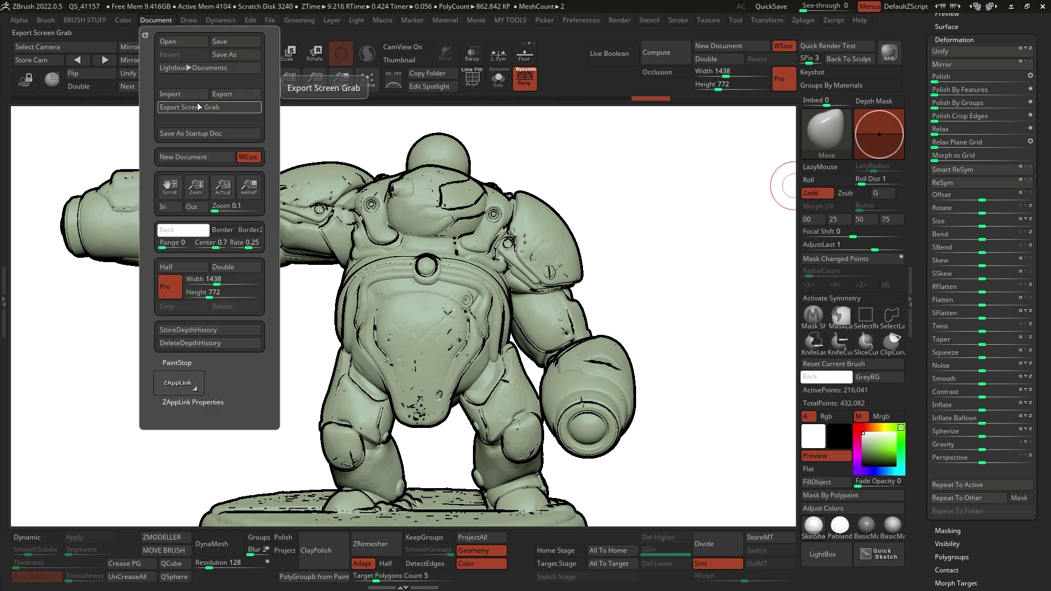
{"action": "left_click", "coordinate": [241, 267]}
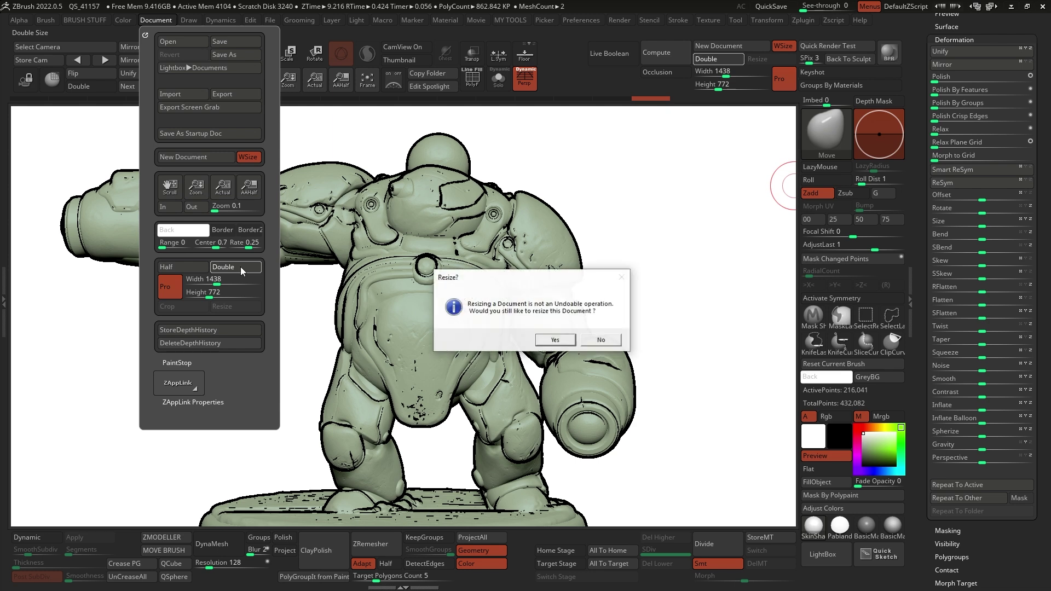
{"action": "left_click", "coordinate": [556, 341]}
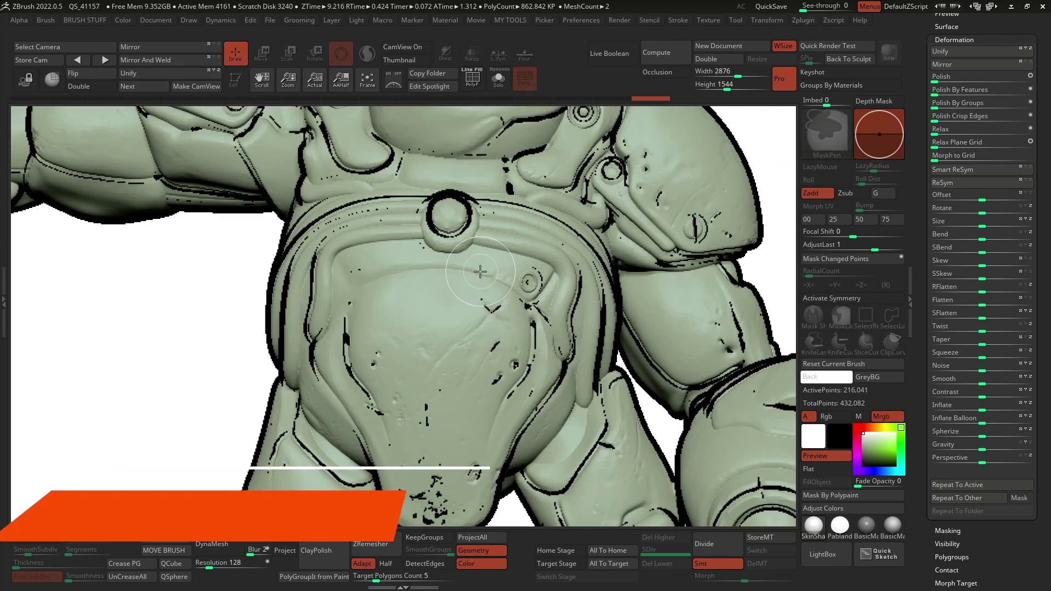
Step: Clear the enlarged canvas, redraw the outlined figure on it and re-enter edit mode
{"action": "key", "text": "ctrl+n"}
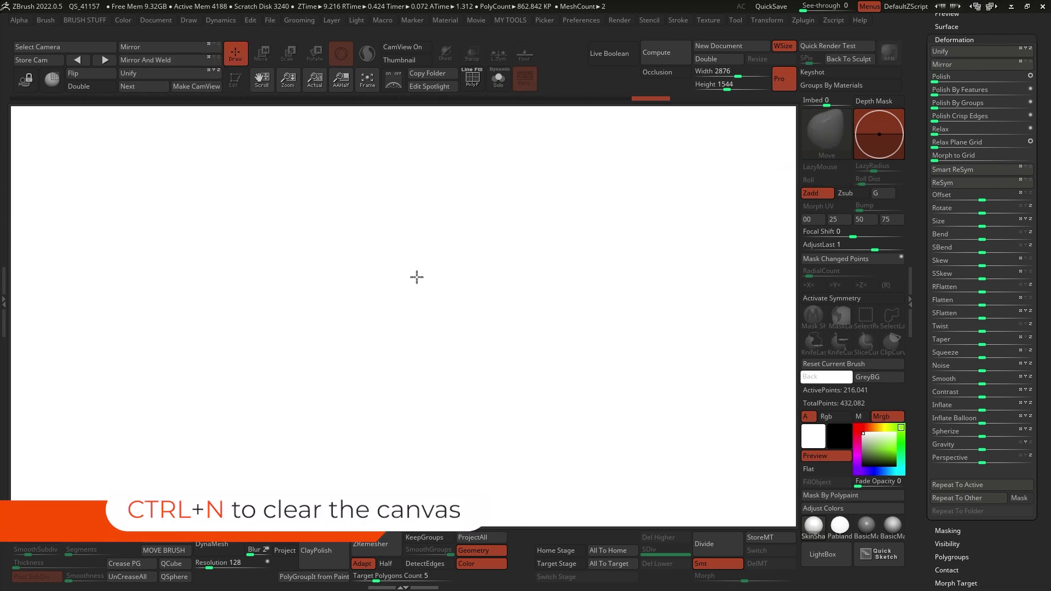
{"action": "left_click_drag", "start_coordinate": [417, 277], "coordinate": [418, 409]}
{"action": "key", "text": "t"}
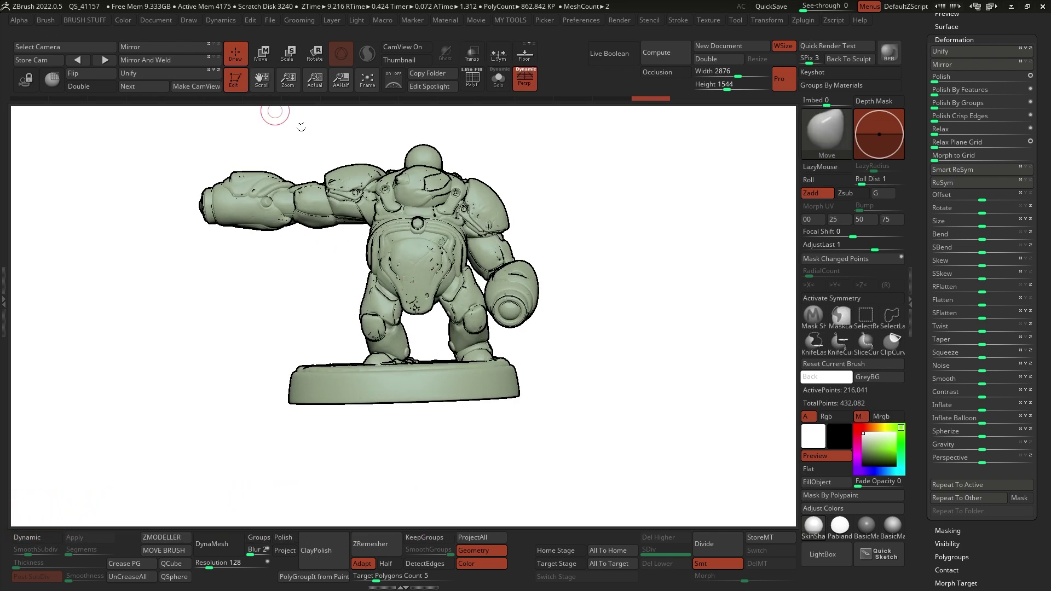
{"action": "mouse_move", "coordinate": [534, 206]}
{"action": "left_mouse_down"}
{"action": "mouse_move", "coordinate": [577, 200]}
{"action": "mouse_move", "coordinate": [566, 182]}
{"action": "mouse_move", "coordinate": [585, 212]}
{"action": "left_mouse_up"}
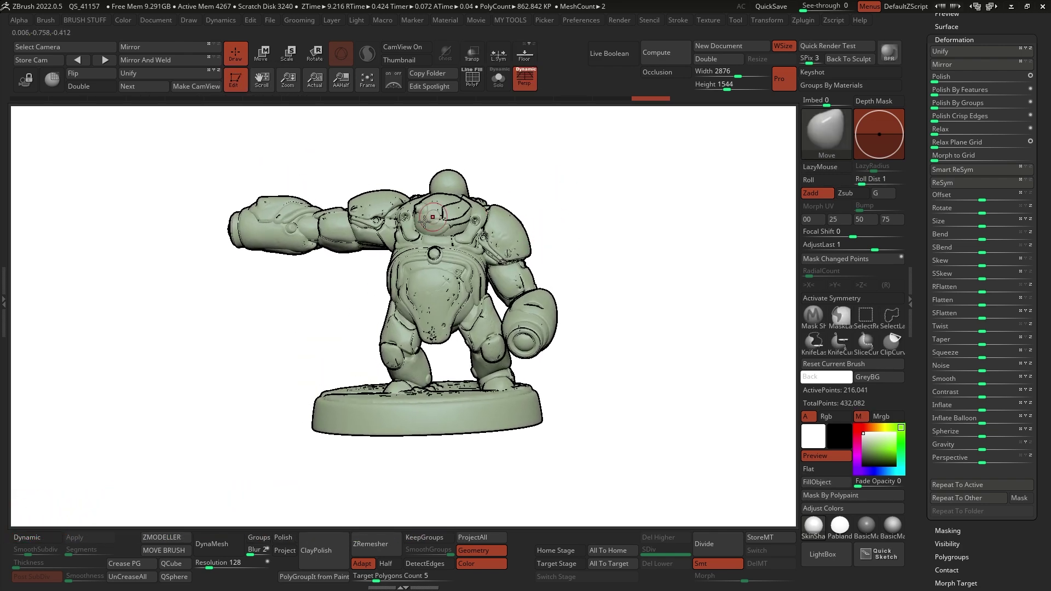
Step: Display the canvas at antialiased half size and frame the whole outlined figure
{"action": "left_click", "coordinate": [344, 83]}
{"action": "left_click", "coordinate": [157, 20]}
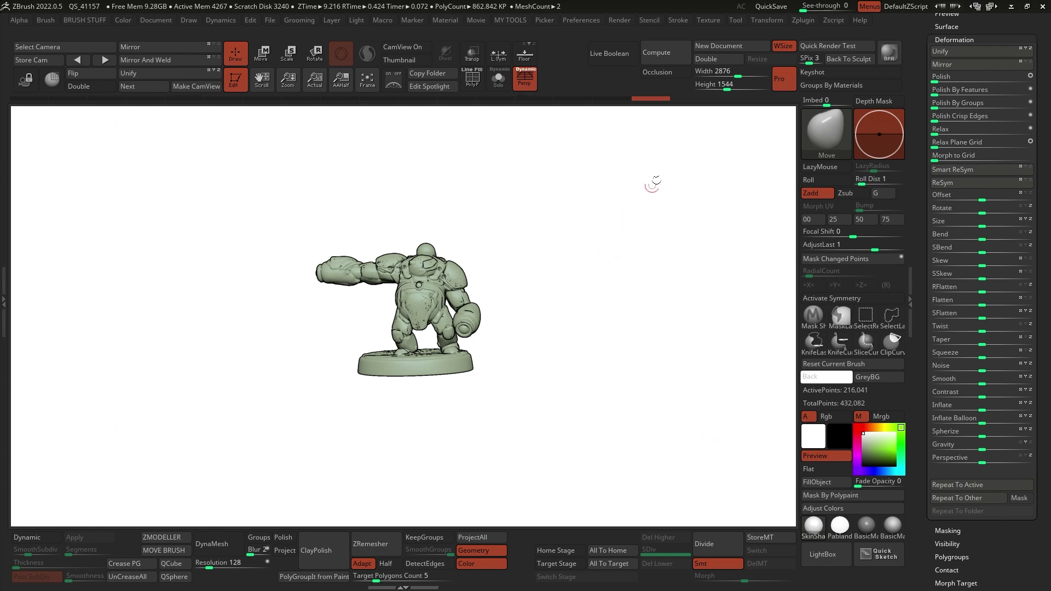
{"action": "left_click_drag", "start_coordinate": [514, 214], "coordinate": [665, 217], "text": "alt"}
{"action": "right_click_drag", "start_coordinate": [667, 218], "coordinate": [659, 239], "text": "alt"}
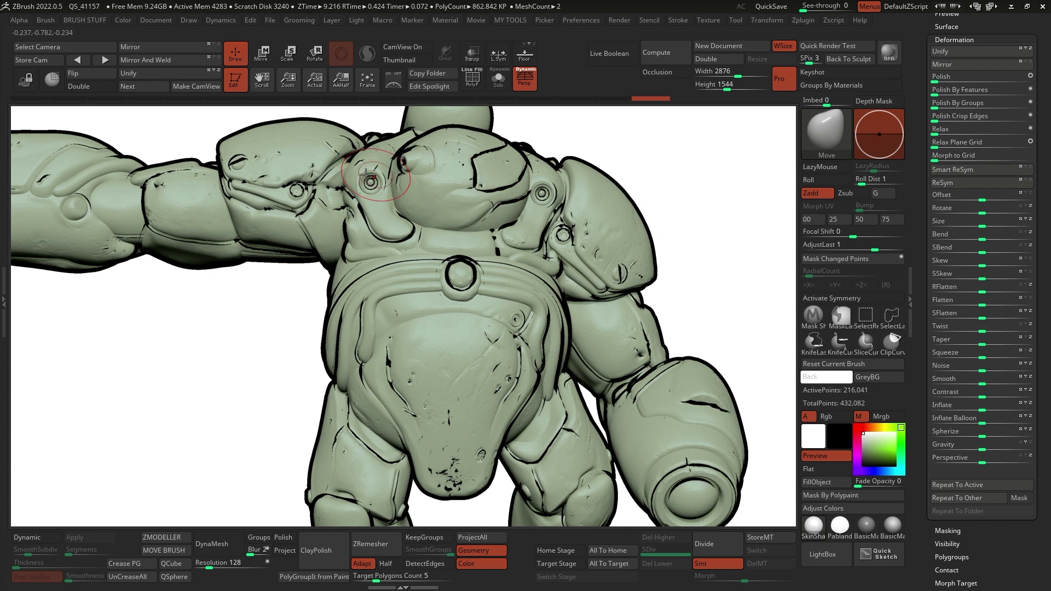
{"action": "left_click_drag", "start_coordinate": [755, 237], "coordinate": [740, 214], "text": "alt"}
{"action": "left_click_drag", "start_coordinate": [704, 249], "coordinate": [684, 232], "text": "alt"}
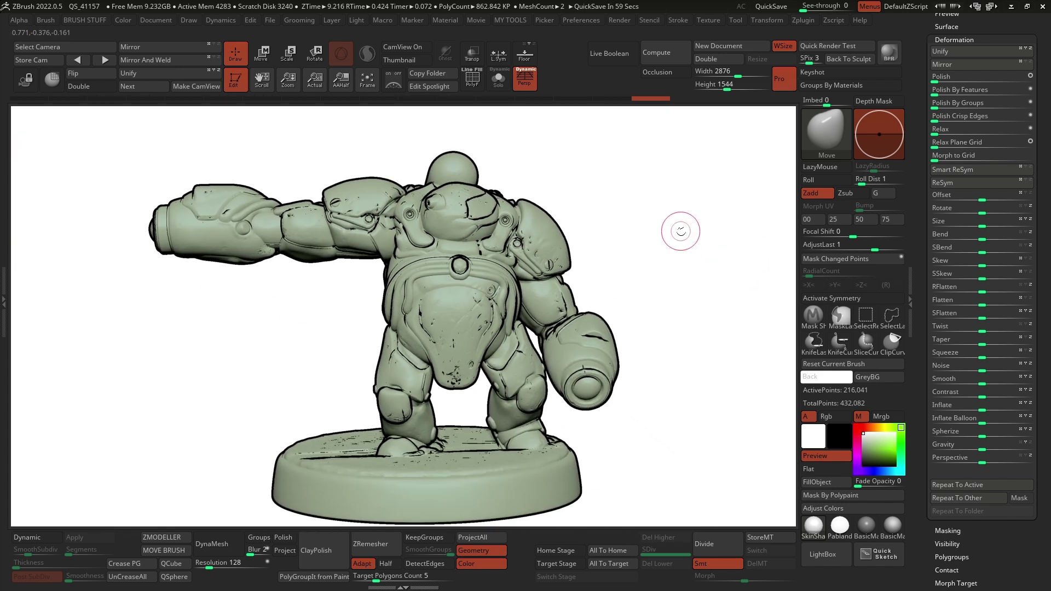
{"action": "mouse_move", "coordinate": [624, 200]}
{"action": "right_mouse_down"}
{"action": "mouse_move", "coordinate": [582, 181]}
{"action": "mouse_move", "coordinate": [556, 195]}
{"action": "right_mouse_up"}
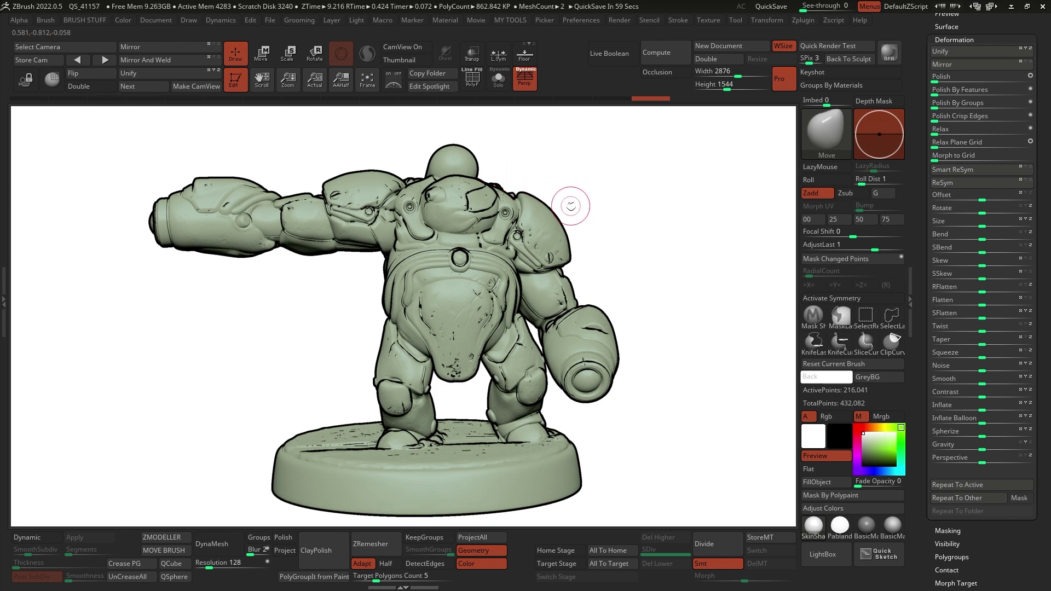
Step: Resize the Move brush and push the OUTLINE mesh around the shoulder and lowered arm to vary the line thickness
{"action": "key", "text": "space"}
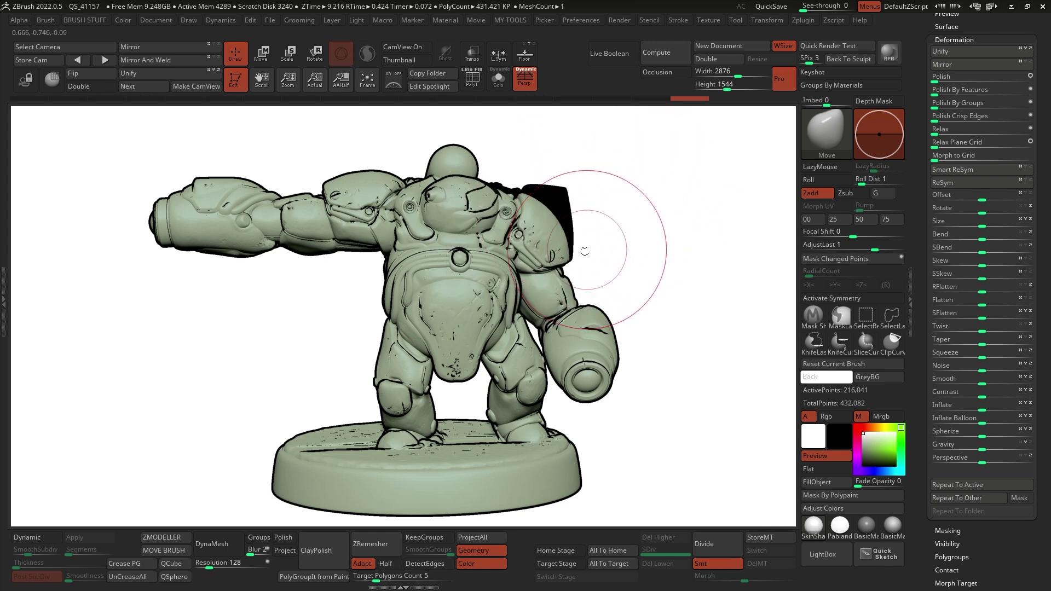
{"action": "left_click_drag", "start_coordinate": [595, 256], "coordinate": [545, 240]}
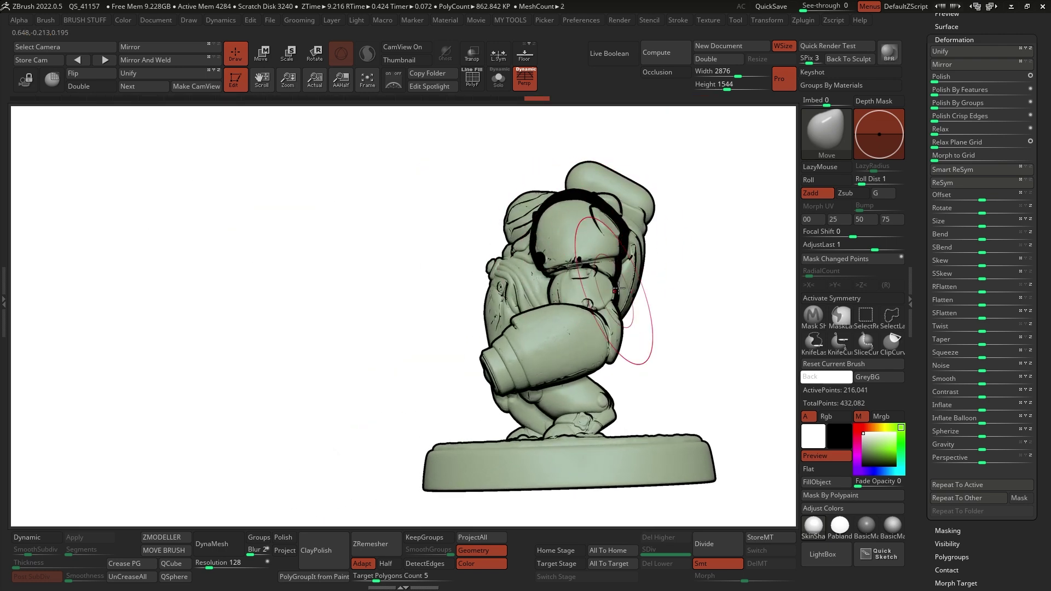
{"action": "mouse_move", "coordinate": [673, 307]}
{"action": "left_mouse_down"}
{"action": "mouse_move", "coordinate": [717, 305]}
{"action": "mouse_move", "coordinate": [688, 315]}
{"action": "mouse_move", "coordinate": [678, 274]}
{"action": "left_mouse_up"}
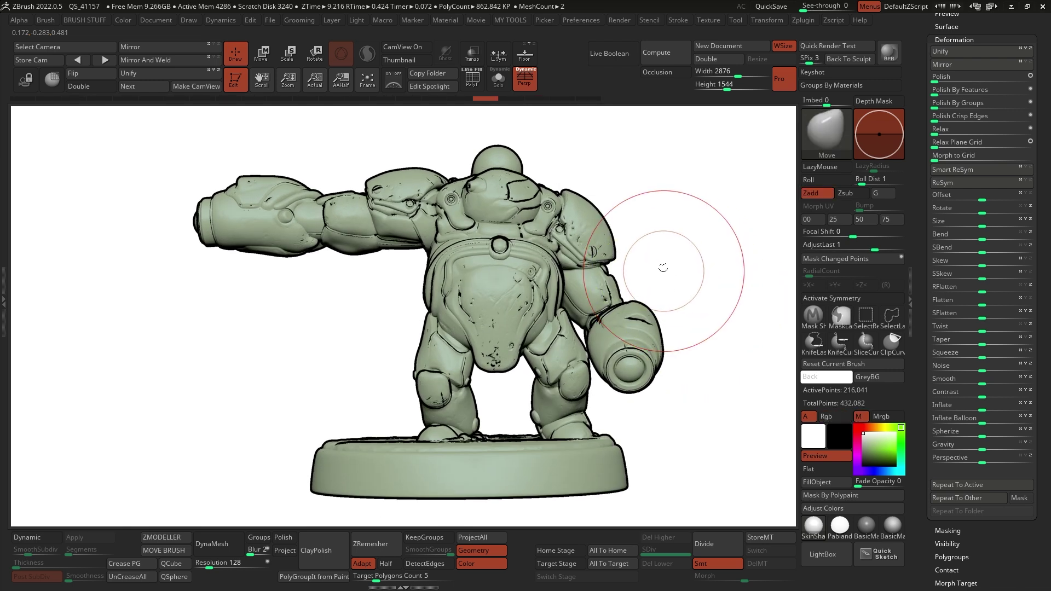
{"action": "key", "text": "space"}
{"action": "mouse_move", "coordinate": [662, 236]}
{"action": "left_mouse_down"}
{"action": "mouse_move", "coordinate": [675, 235]}
{"action": "mouse_move", "coordinate": [594, 308]}
{"action": "left_mouse_up"}
{"action": "key", "text": "space"}
{"action": "mouse_move", "coordinate": [640, 263]}
{"action": "left_mouse_down"}
{"action": "mouse_move", "coordinate": [680, 270]}
{"action": "mouse_move", "coordinate": [624, 252]}
{"action": "left_mouse_up"}
{"action": "key", "text": "space"}
{"action": "left_click_drag", "start_coordinate": [523, 276], "coordinate": [507, 276]}
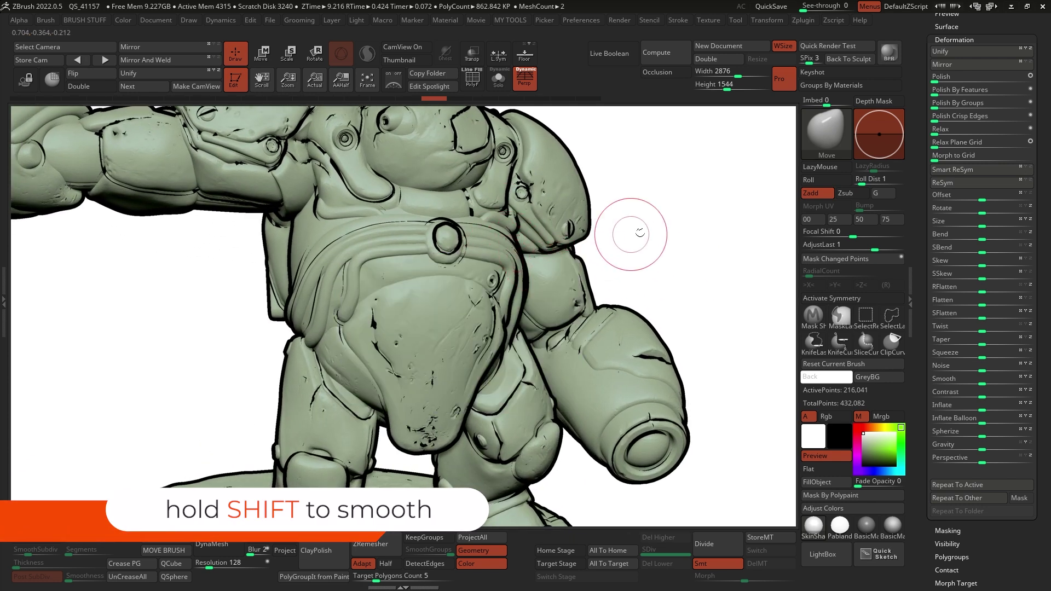
Step: Smooth the OUTLINE mesh over the belly, chest, arm and legs to remove the stray black specks
{"action": "left_click_drag", "start_coordinate": [634, 234], "coordinate": [622, 233]}
{"action": "left_click_drag", "start_coordinate": [467, 297], "coordinate": [461, 304], "text": "shift"}
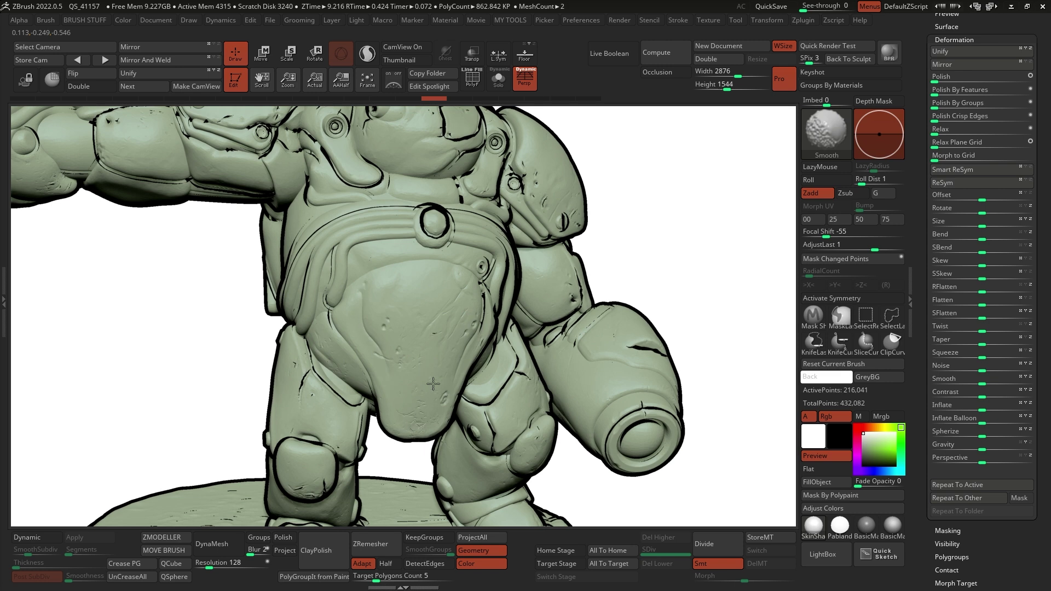
{"action": "left_click_drag", "start_coordinate": [594, 235], "coordinate": [583, 276]}
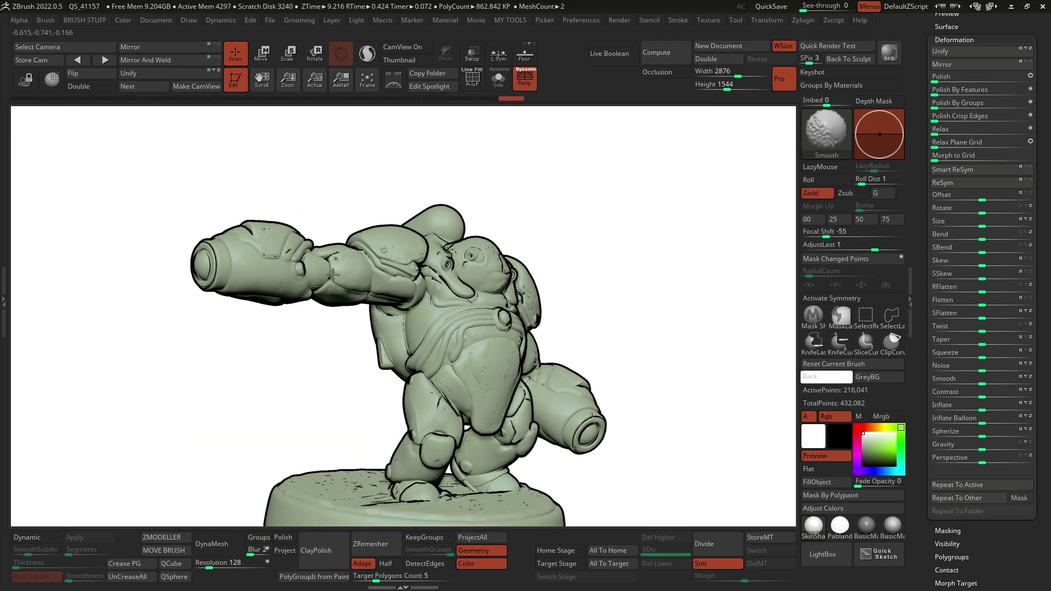
{"action": "left_click_drag", "start_coordinate": [333, 275], "coordinate": [487, 259]}
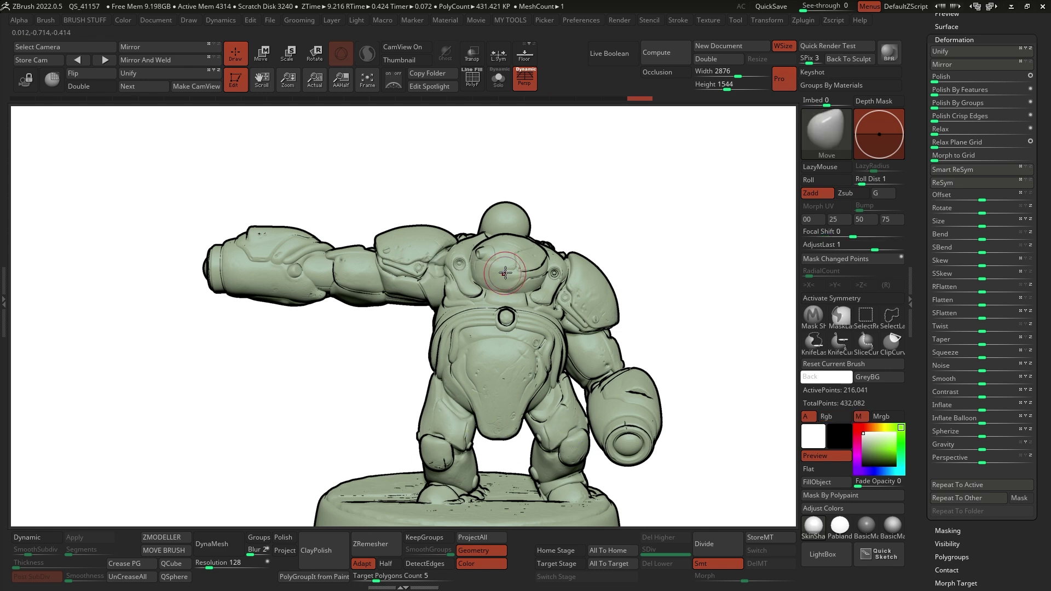
{"action": "mouse_move", "coordinate": [475, 276]}
{"action": "right_mouse_down"}
{"action": "mouse_move", "coordinate": [482, 260]}
{"action": "mouse_move", "coordinate": [618, 274]}
{"action": "mouse_move", "coordinate": [546, 316]}
{"action": "right_mouse_up"}
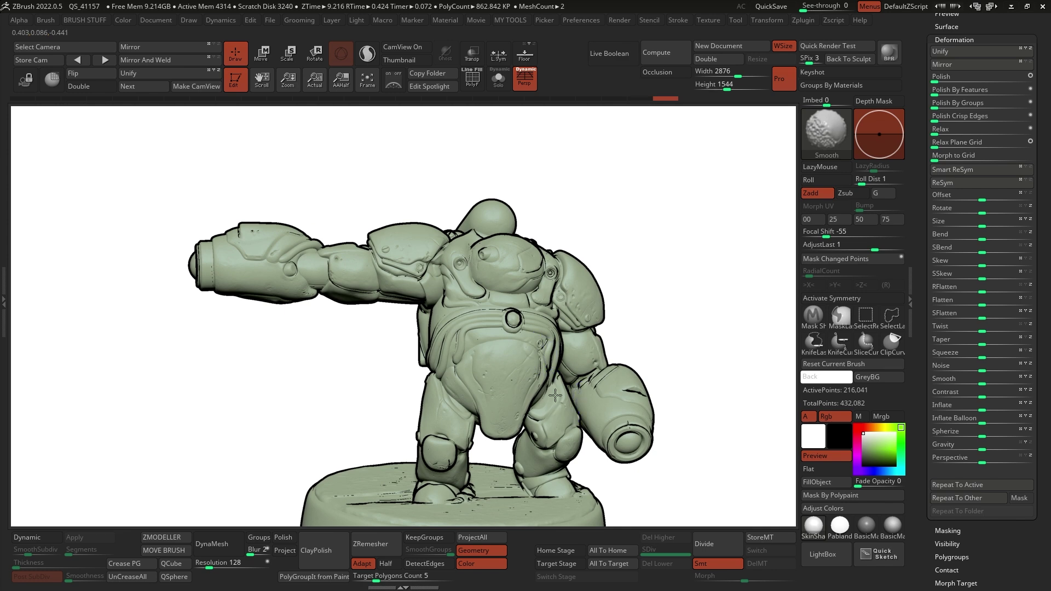
{"action": "mouse_move", "coordinate": [657, 270]}
{"action": "right_mouse_down"}
{"action": "mouse_move", "coordinate": [610, 230]}
{"action": "mouse_move", "coordinate": [633, 201]}
{"action": "right_mouse_up"}
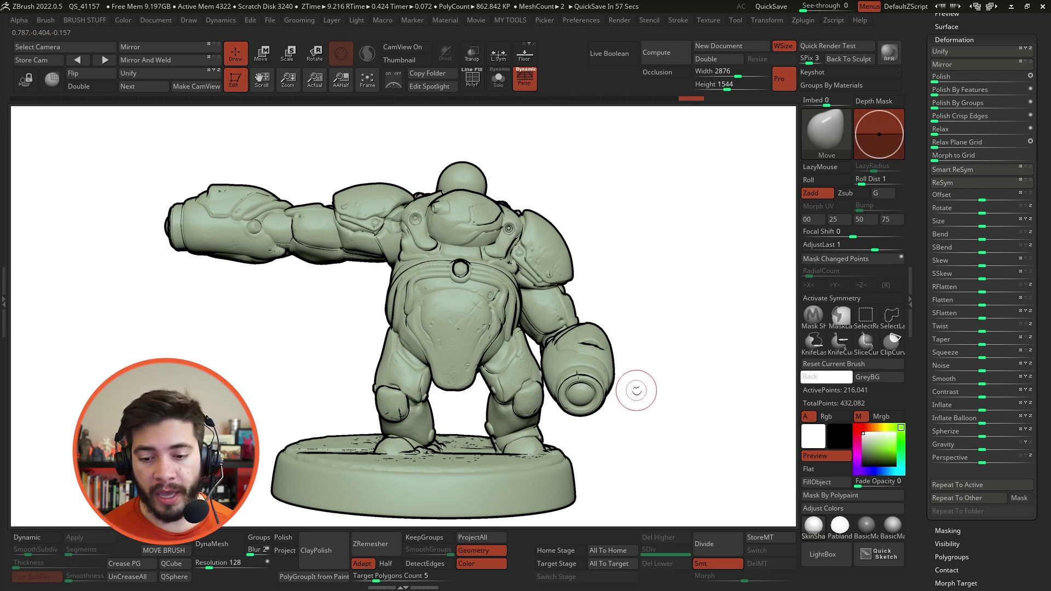
Step: Select the Merged_suit_low1_1 subtool and switch to the flat, inked-looking material beside SkinShade
{"action": "left_click_drag", "start_coordinate": [930, 235], "coordinate": [941, 415]}
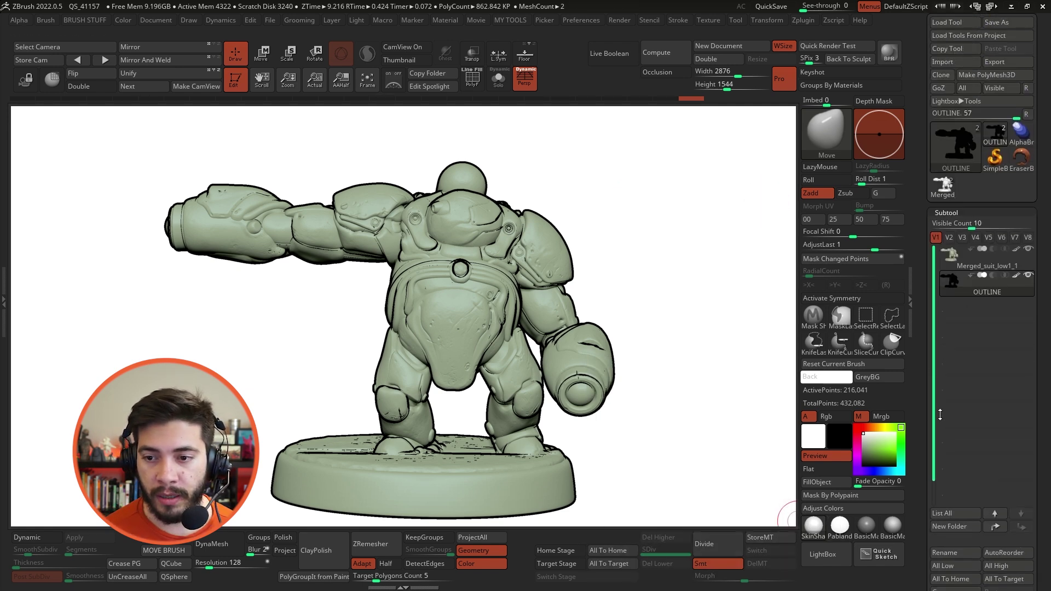
{"action": "left_click", "coordinate": [982, 264]}
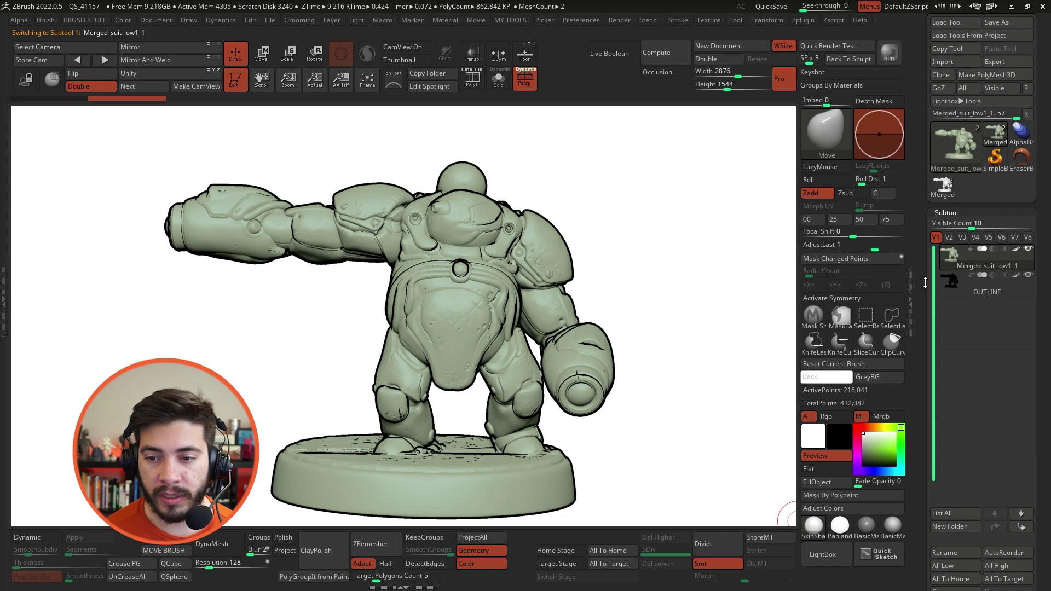
{"action": "left_click_drag", "start_coordinate": [926, 283], "coordinate": [926, 241]}
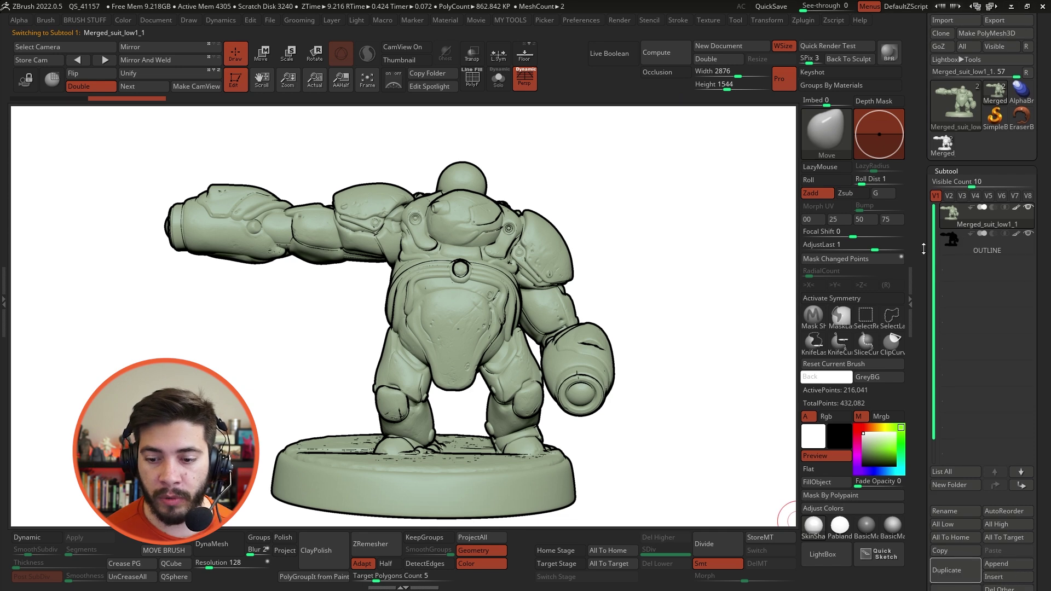
{"action": "left_click", "coordinate": [840, 527]}
{"action": "left_click_drag", "start_coordinate": [582, 223], "coordinate": [660, 183]}
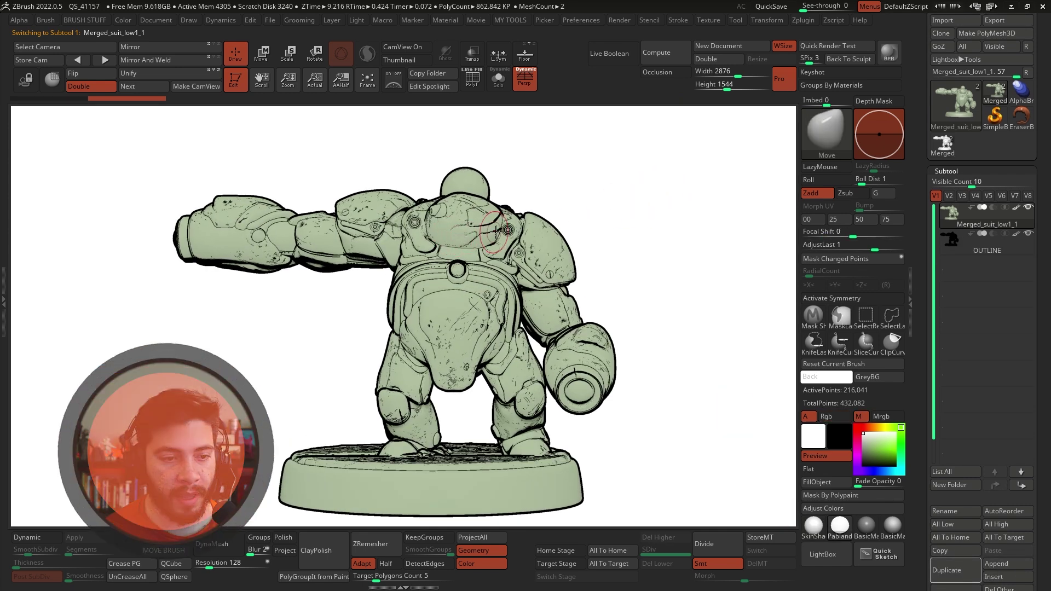
{"action": "right_click_drag", "start_coordinate": [437, 323], "coordinate": [458, 270]}
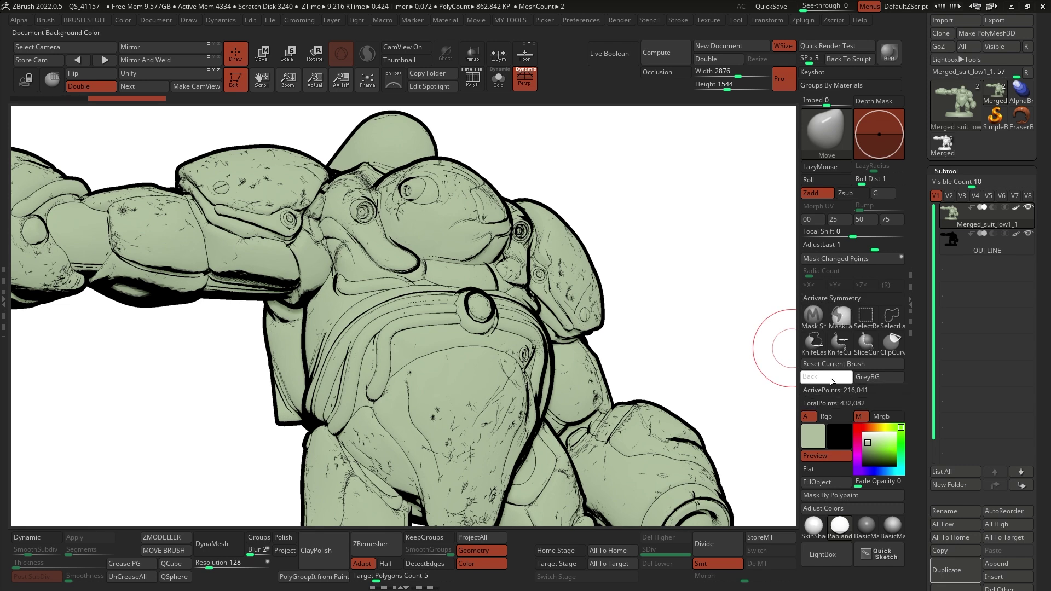
Step: Set the document background to the figure's pale green and isolate Merged_suit_low1_1 in Solo mode
{"action": "left_click", "coordinate": [831, 381]}
{"action": "right_click_drag", "start_coordinate": [692, 327], "coordinate": [653, 275], "text": "ctrl"}
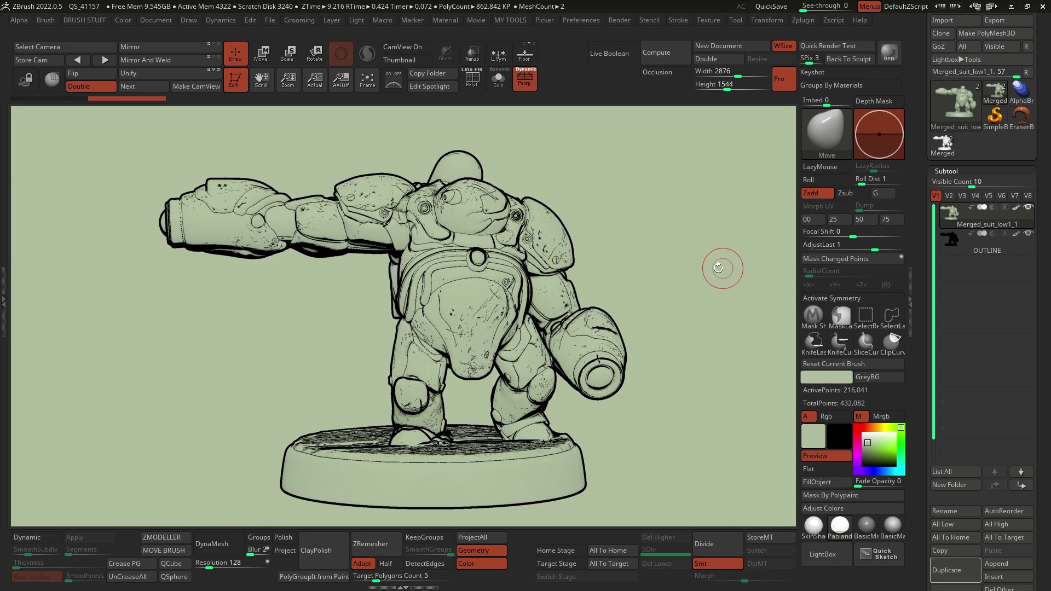
{"action": "key", "text": "shift+s"}
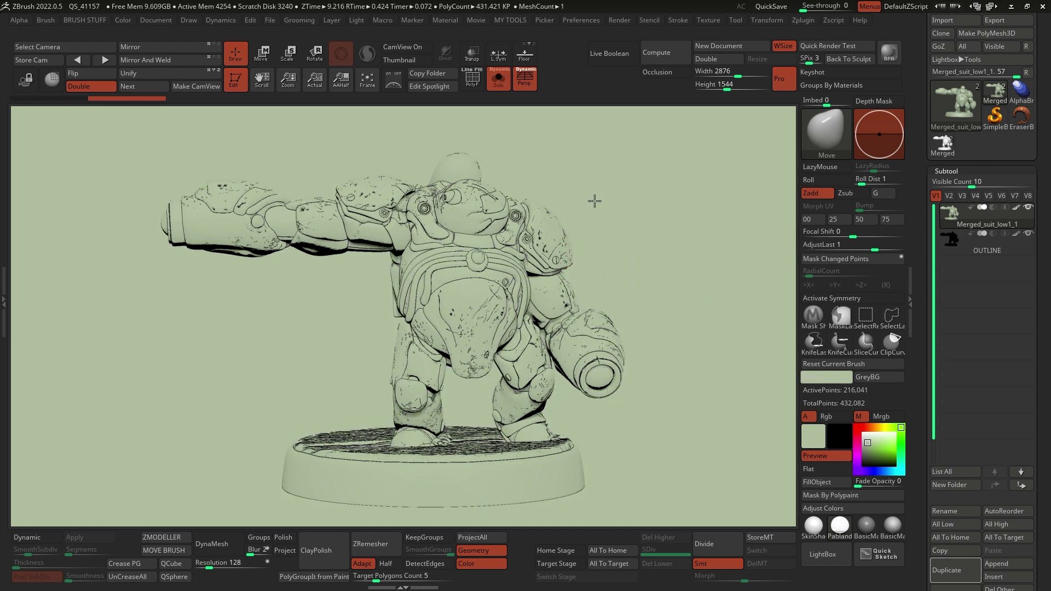
Step: Turn off Solo mode to show both subtools and select the OUTLINE subtool
{"action": "right_click_drag", "start_coordinate": [594, 201], "coordinate": [669, 214]}
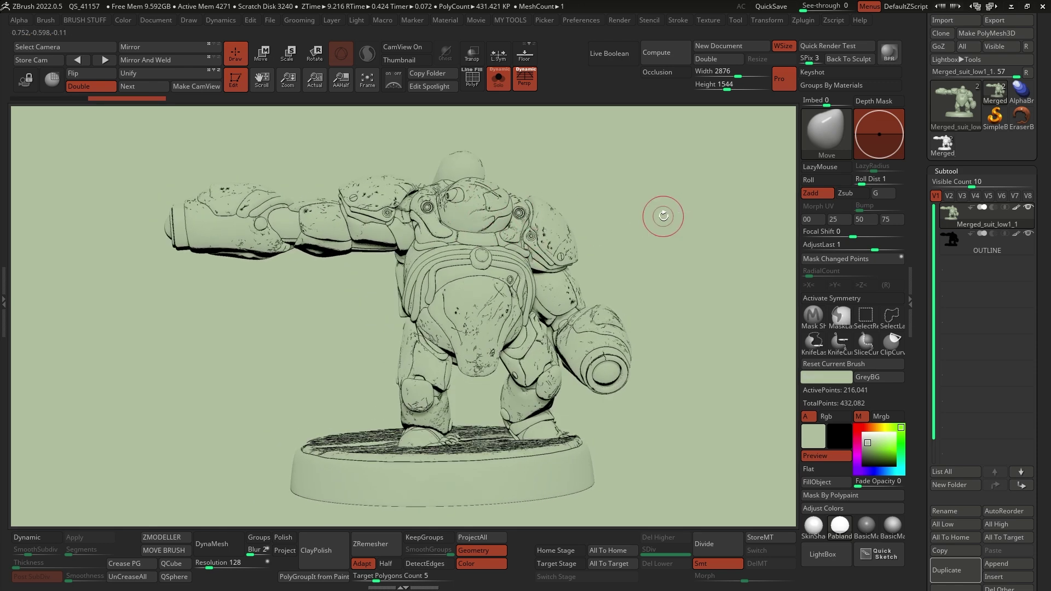
{"action": "key", "text": "ctrl+shift+s"}
{"action": "right_click", "coordinate": [655, 202]}
{"action": "left_click", "coordinate": [965, 252]}
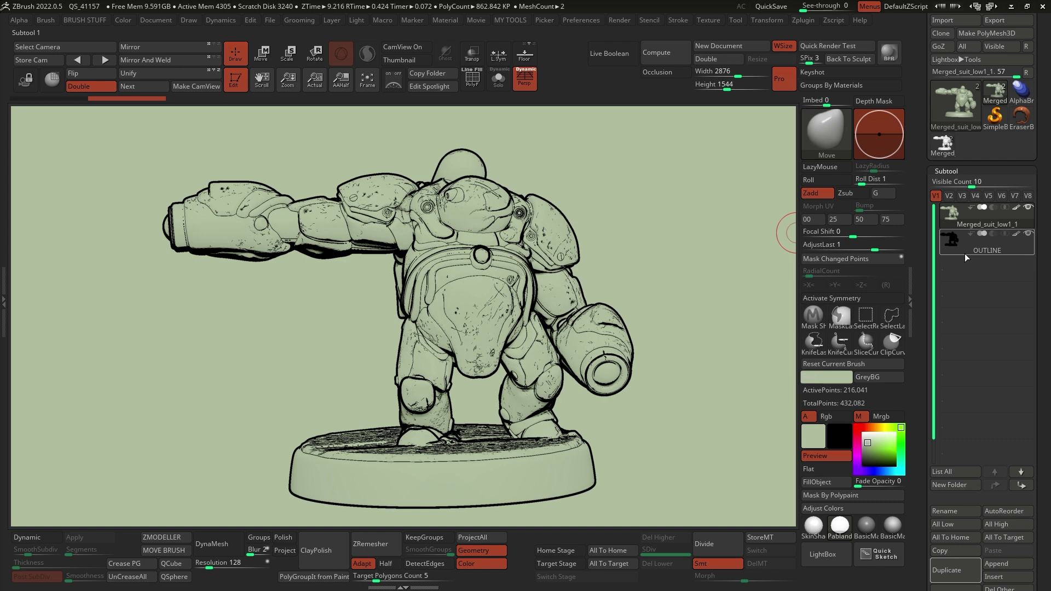
Step: Try thickening the OUTLINE mesh around the raised arm, shoulder and head with a much larger Move brush, then undo the strokes
{"action": "key", "text": "space"}
{"action": "left_click_drag", "start_coordinate": [497, 221], "coordinate": [553, 220]}
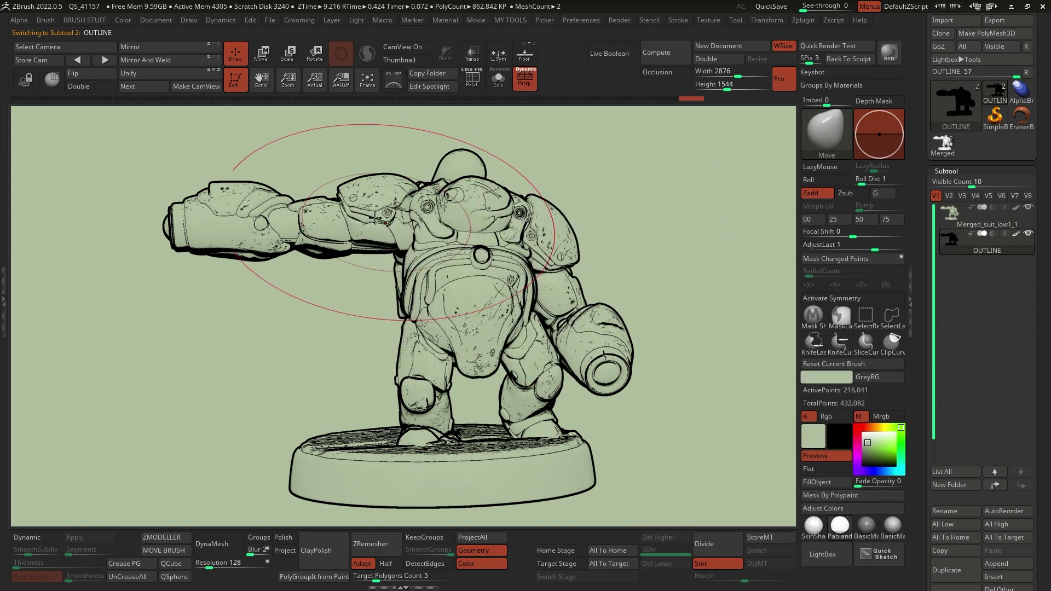
{"action": "left_click_drag", "start_coordinate": [354, 178], "coordinate": [351, 151]}
{"action": "left_click_drag", "start_coordinate": [338, 238], "coordinate": [342, 297]}
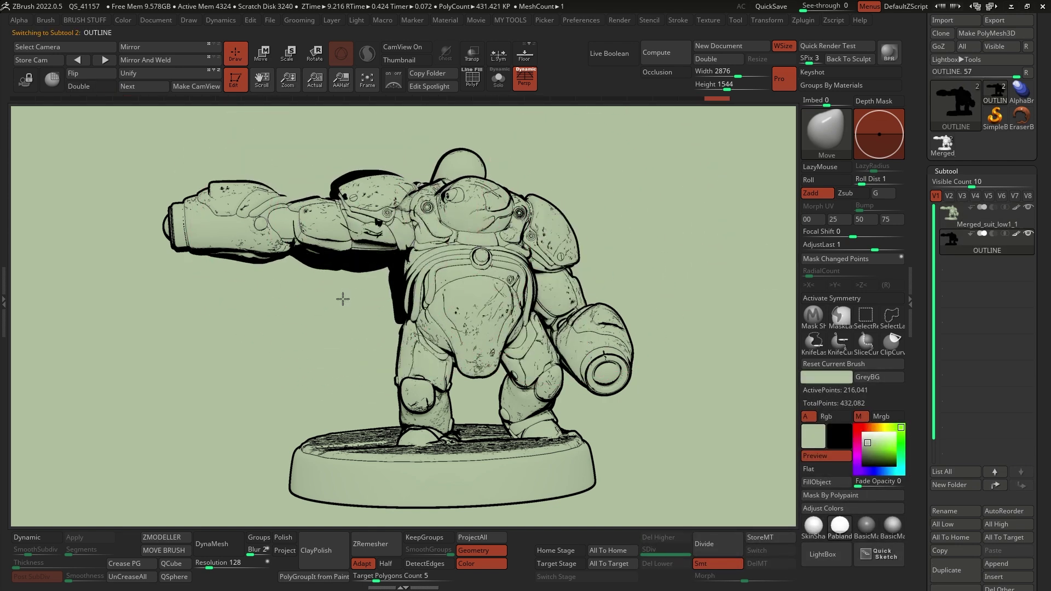
{"action": "left_click_drag", "start_coordinate": [473, 233], "coordinate": [472, 201]}
{"action": "mouse_move", "coordinate": [588, 201]}
{"action": "left_mouse_down"}
{"action": "mouse_move", "coordinate": [610, 200]}
{"action": "mouse_move", "coordinate": [574, 203]}
{"action": "left_mouse_up"}
{"action": "key", "text": "ctrl+z"}
{"action": "key", "text": "ctrl+z"}
{"action": "key", "text": "ctrl+z"}
Step: Try pulling the OUTLINE mesh down below the raised arm and between the legs into large black shadow shapes, then undo the strokes
{"action": "key", "text": "space"}
{"action": "mouse_move", "coordinate": [414, 286]}
{"action": "left_mouse_down"}
{"action": "mouse_move", "coordinate": [389, 284]}
{"action": "mouse_move", "coordinate": [337, 319]}
{"action": "left_mouse_up"}
{"action": "left_click_drag", "start_coordinate": [268, 247], "coordinate": [266, 297]}
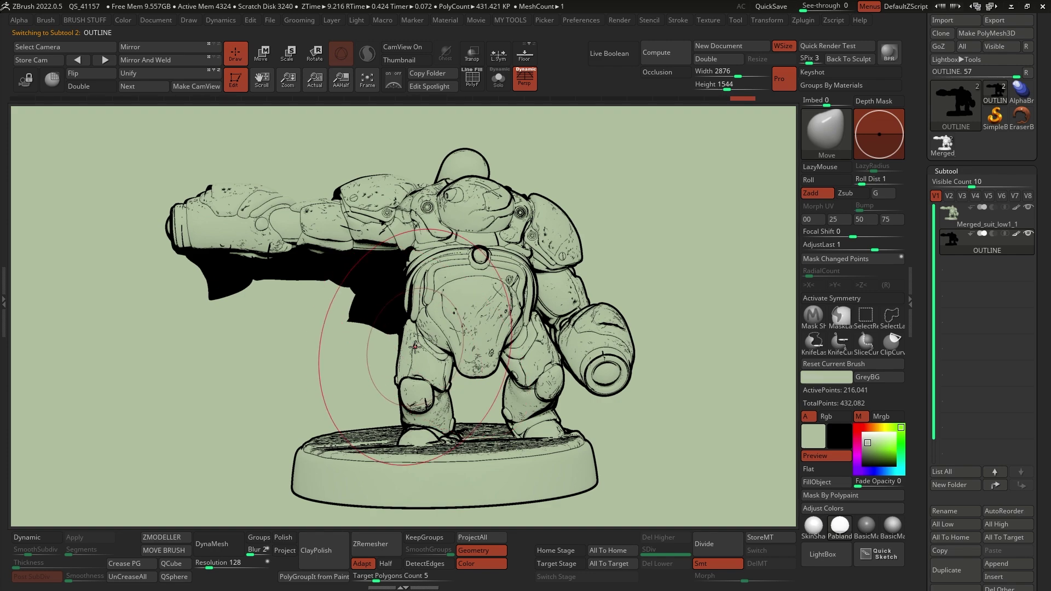
{"action": "left_click_drag", "start_coordinate": [437, 333], "coordinate": [390, 378]}
{"action": "left_click_drag", "start_coordinate": [528, 352], "coordinate": [497, 395]}
{"action": "mouse_move", "coordinate": [685, 235]}
{"action": "left_mouse_down"}
{"action": "mouse_move", "coordinate": [671, 235]}
{"action": "mouse_move", "coordinate": [721, 228]}
{"action": "mouse_move", "coordinate": [683, 242]}
{"action": "left_mouse_up"}
{"action": "key", "text": "ctrl"}
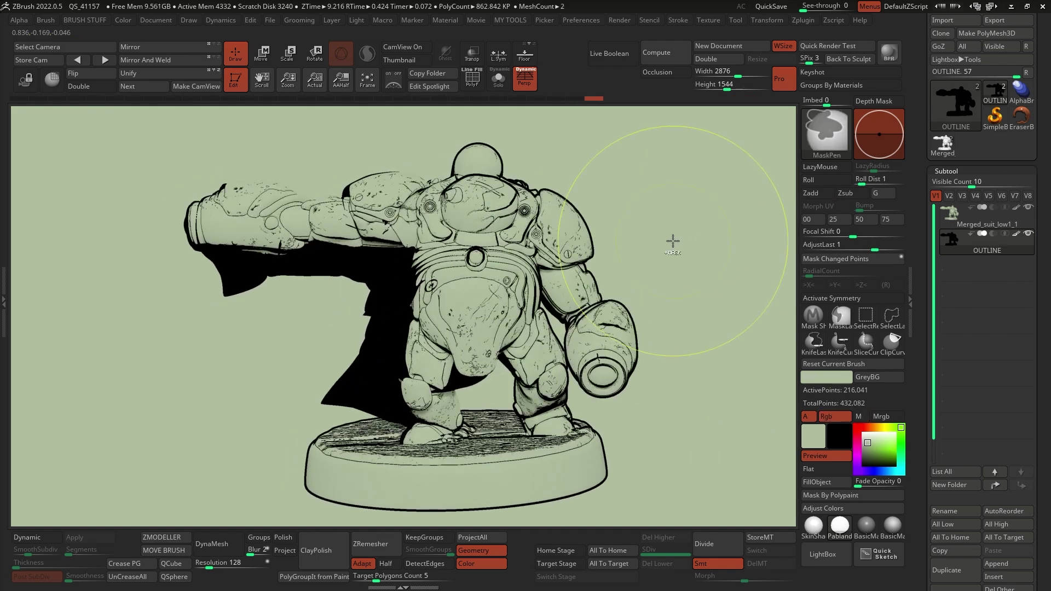
{"action": "key", "text": "ctrl+z"}
{"action": "right_click", "coordinate": [612, 239]}
{"action": "left_click_drag", "start_coordinate": [632, 217], "coordinate": [629, 213], "text": "alt"}
{"action": "right_click", "coordinate": [630, 212]}
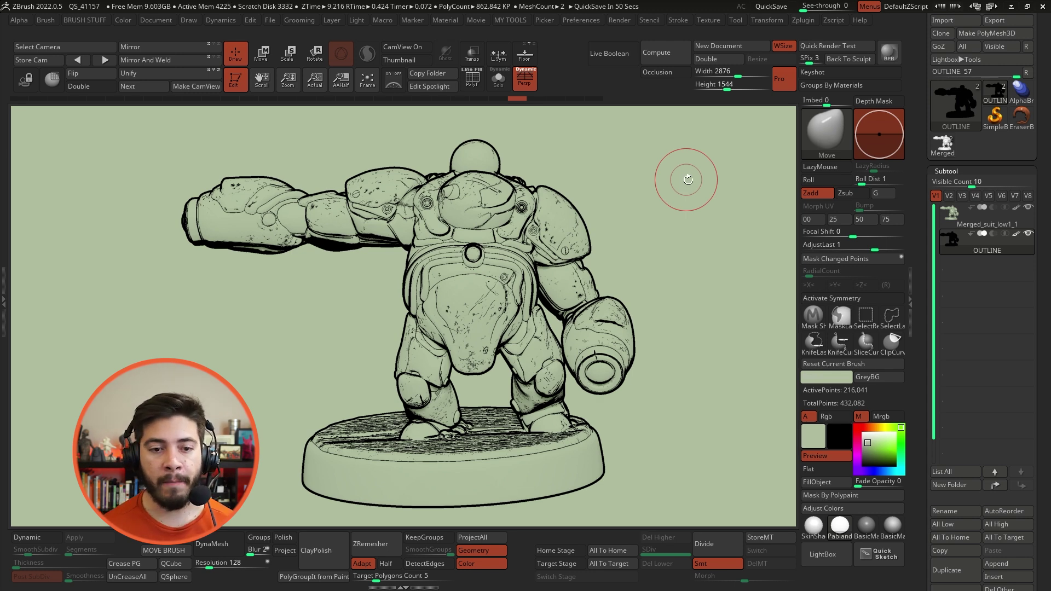
{"action": "left_click_drag", "start_coordinate": [602, 230], "coordinate": [613, 200]}
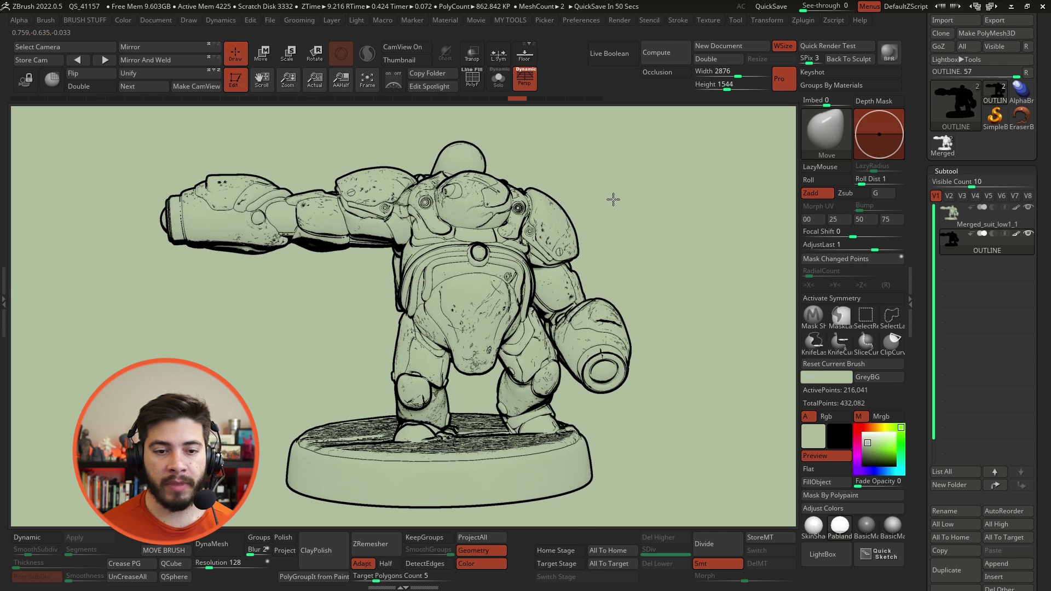